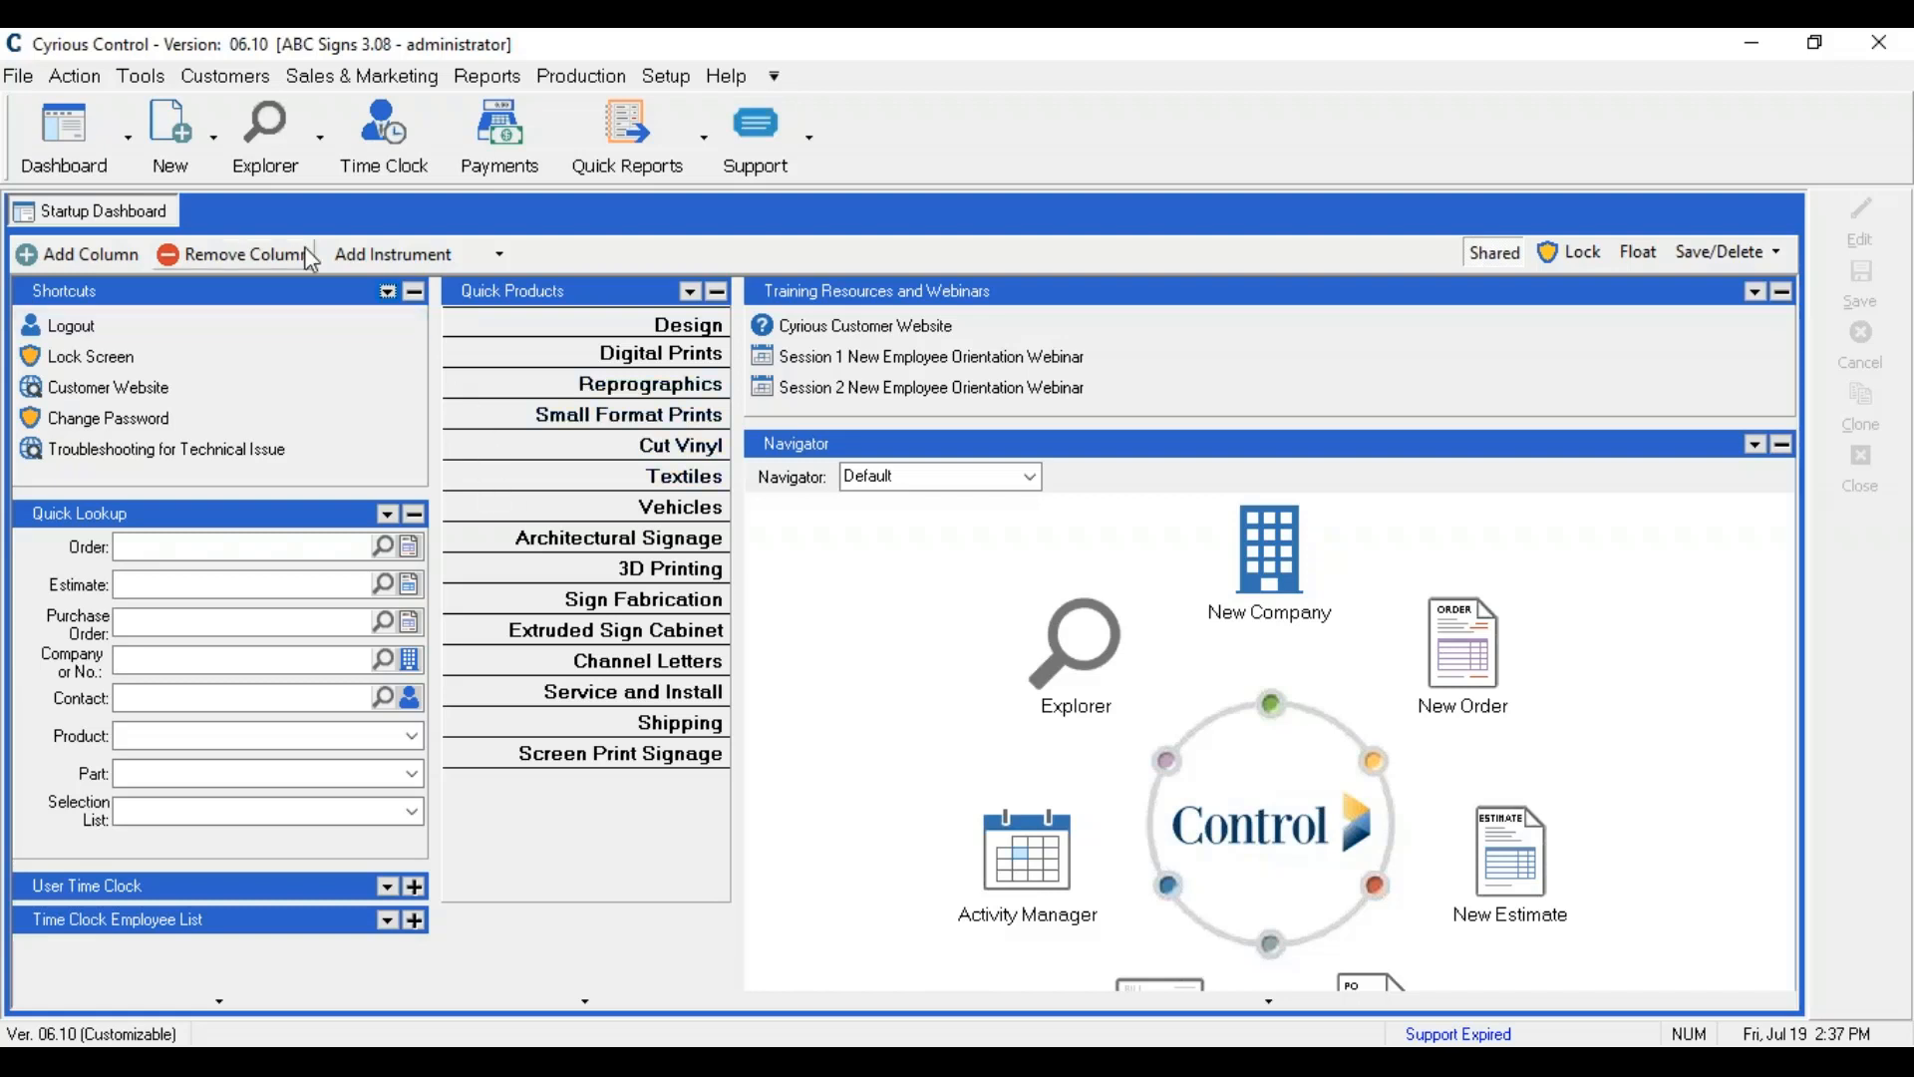
Step: Open Explore Companies and open the Test Company record from the list
click(257, 146)
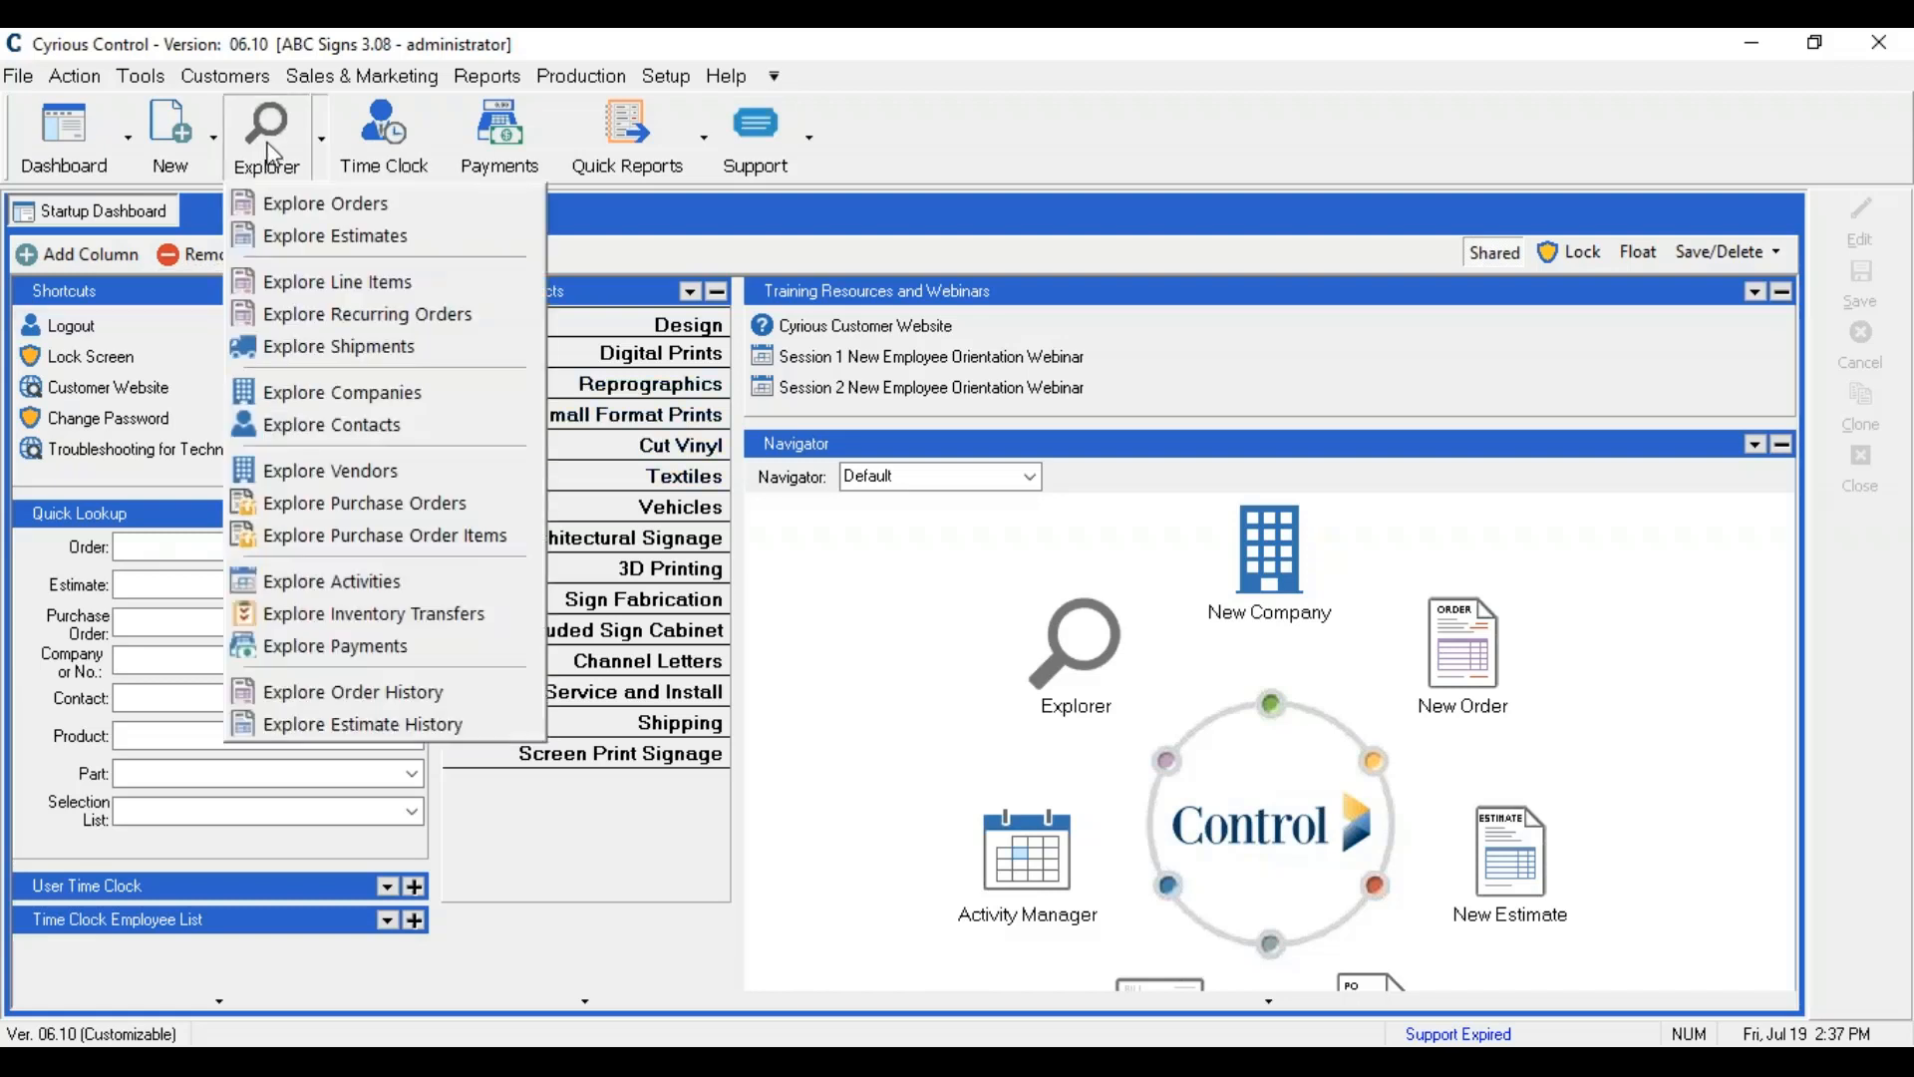
click(325, 391)
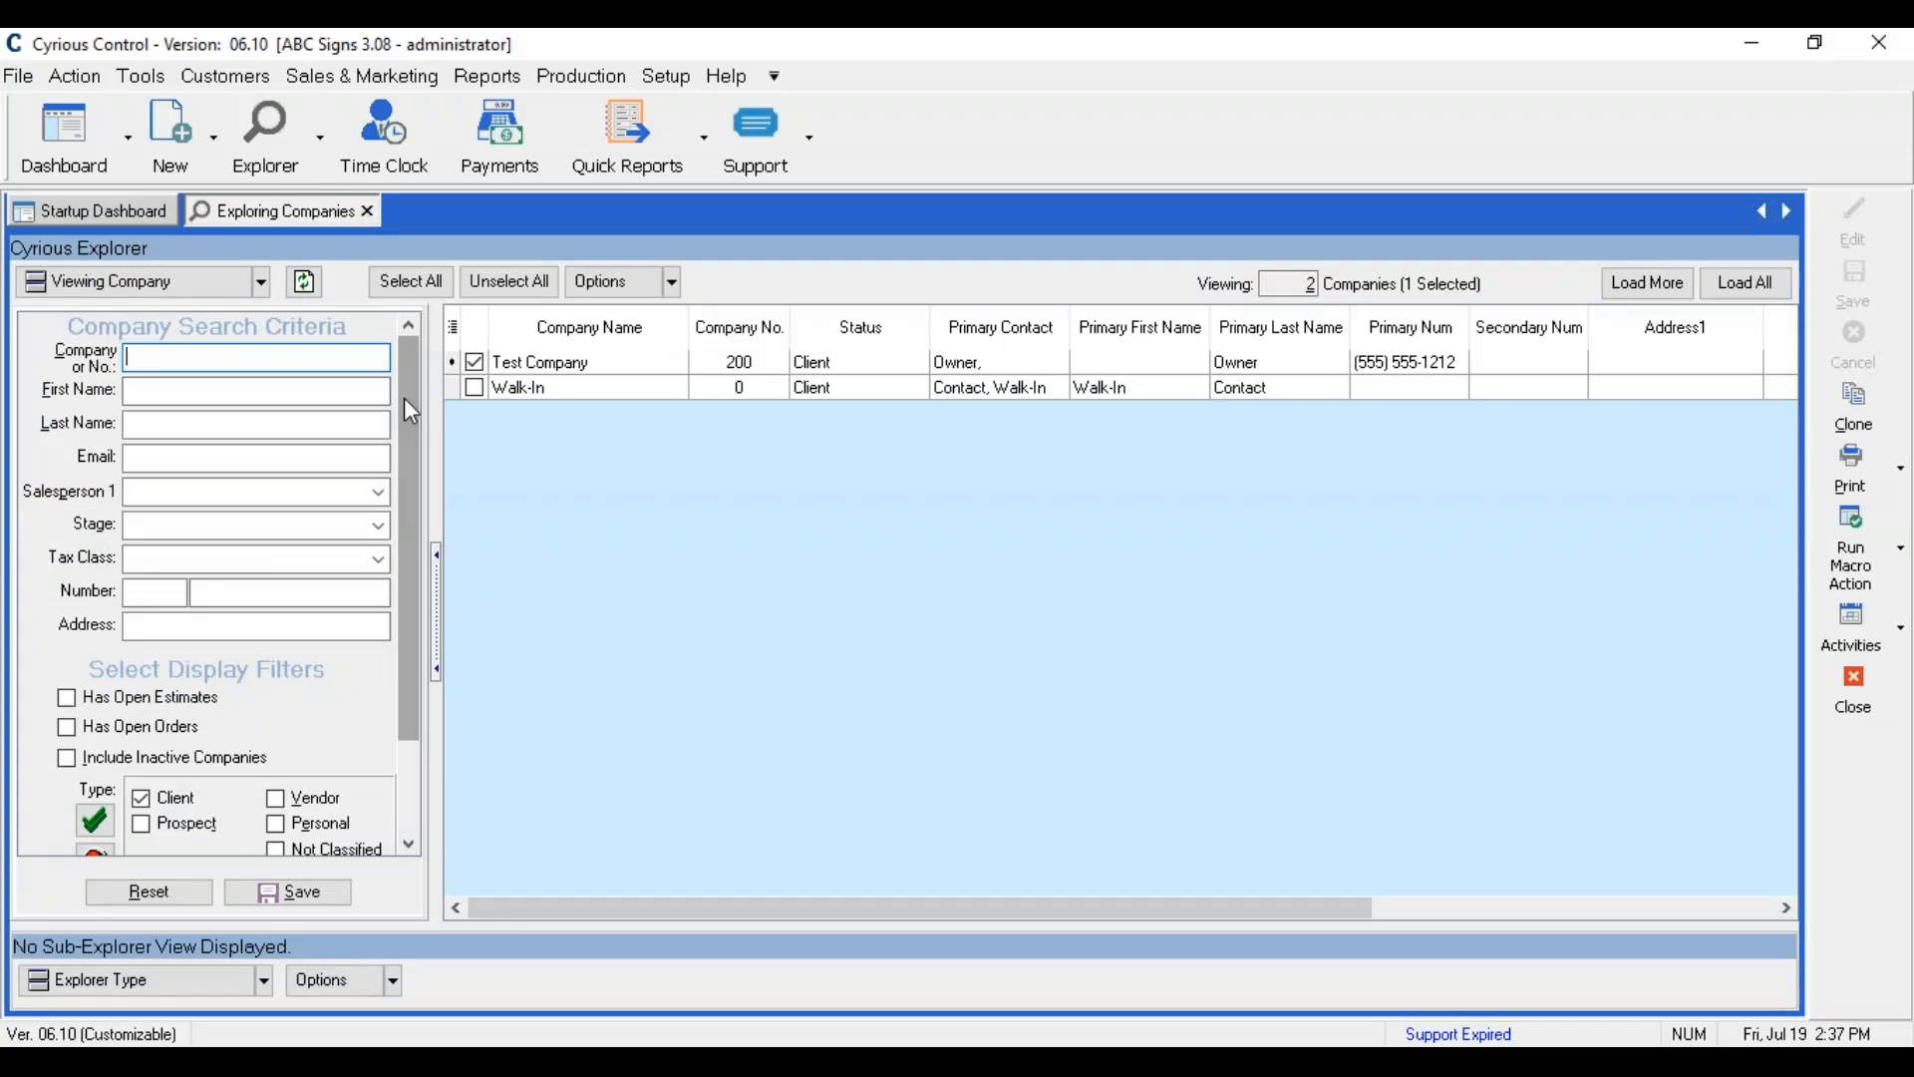
click(608, 367)
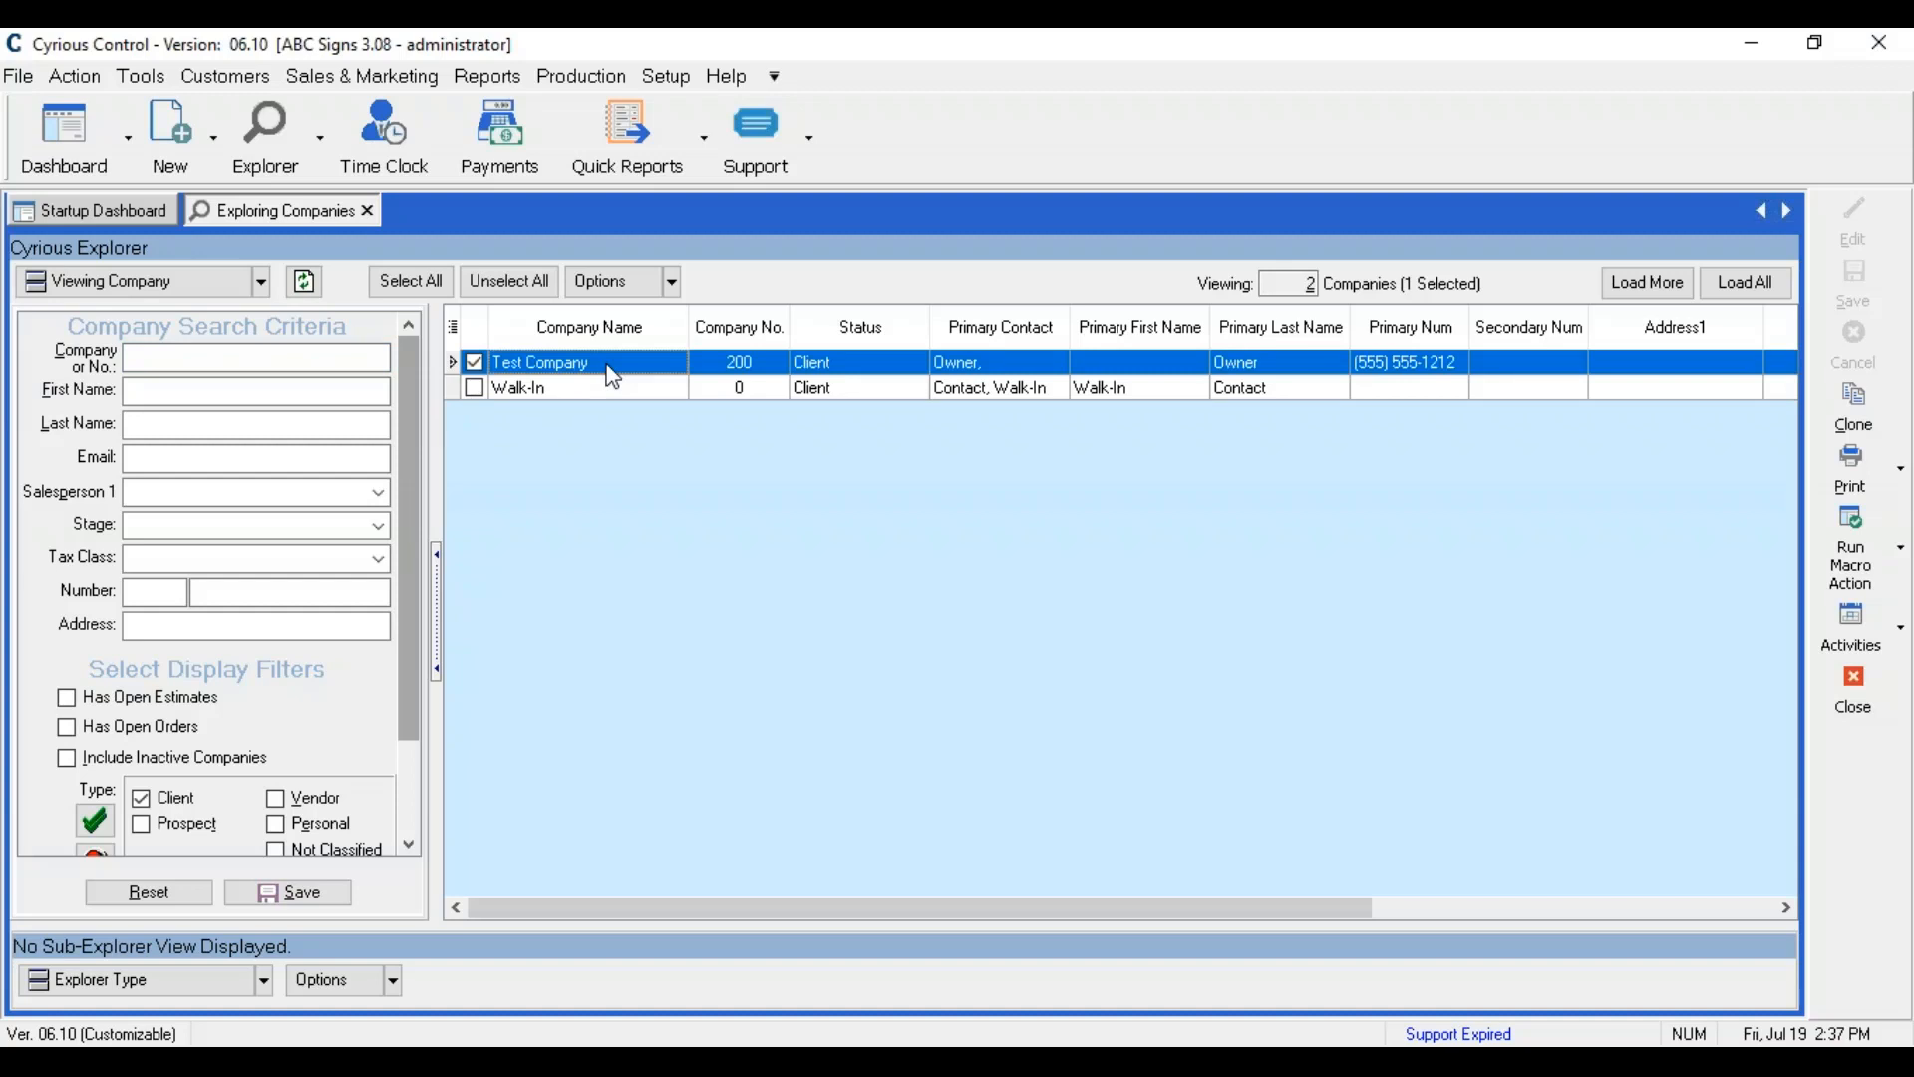
double_click(613, 369)
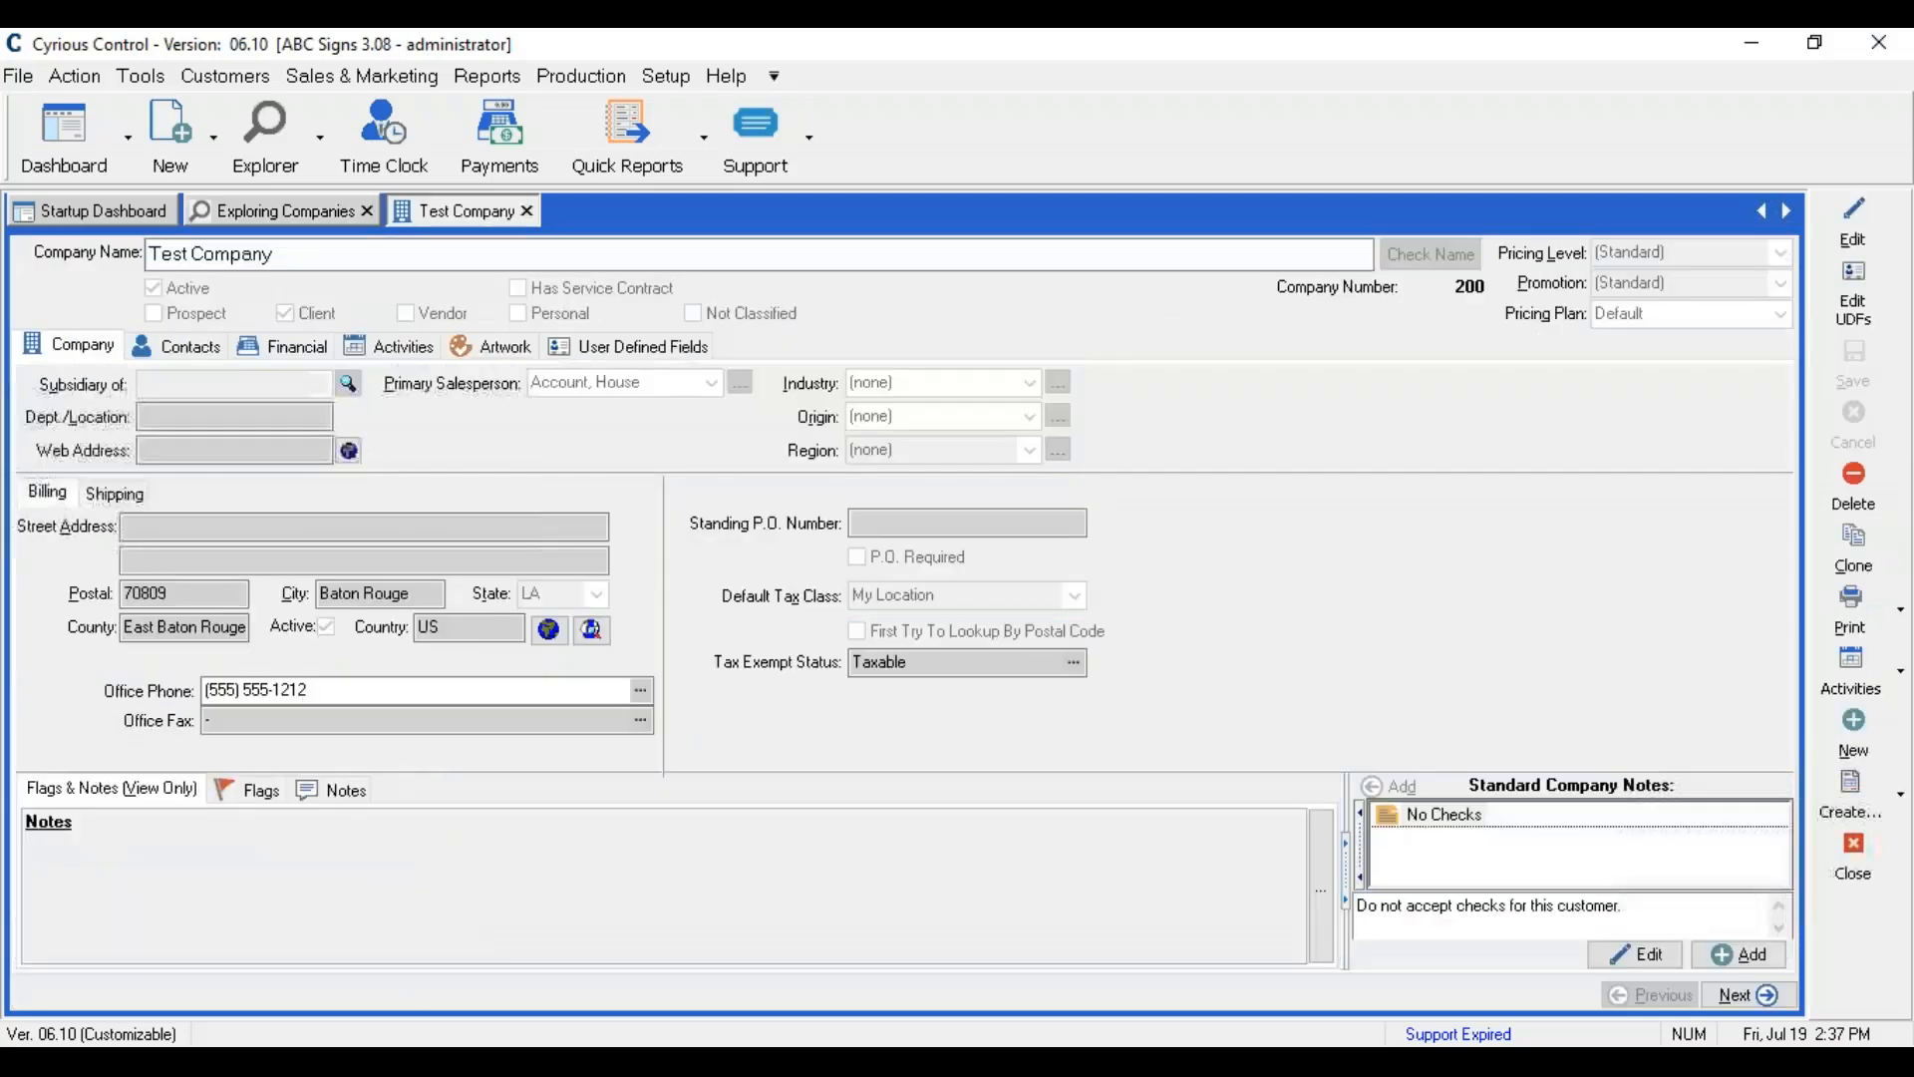
Step: In edit mode, add a contact on Test Company's Contacts tab with the contact's first and last name
click(1866, 233)
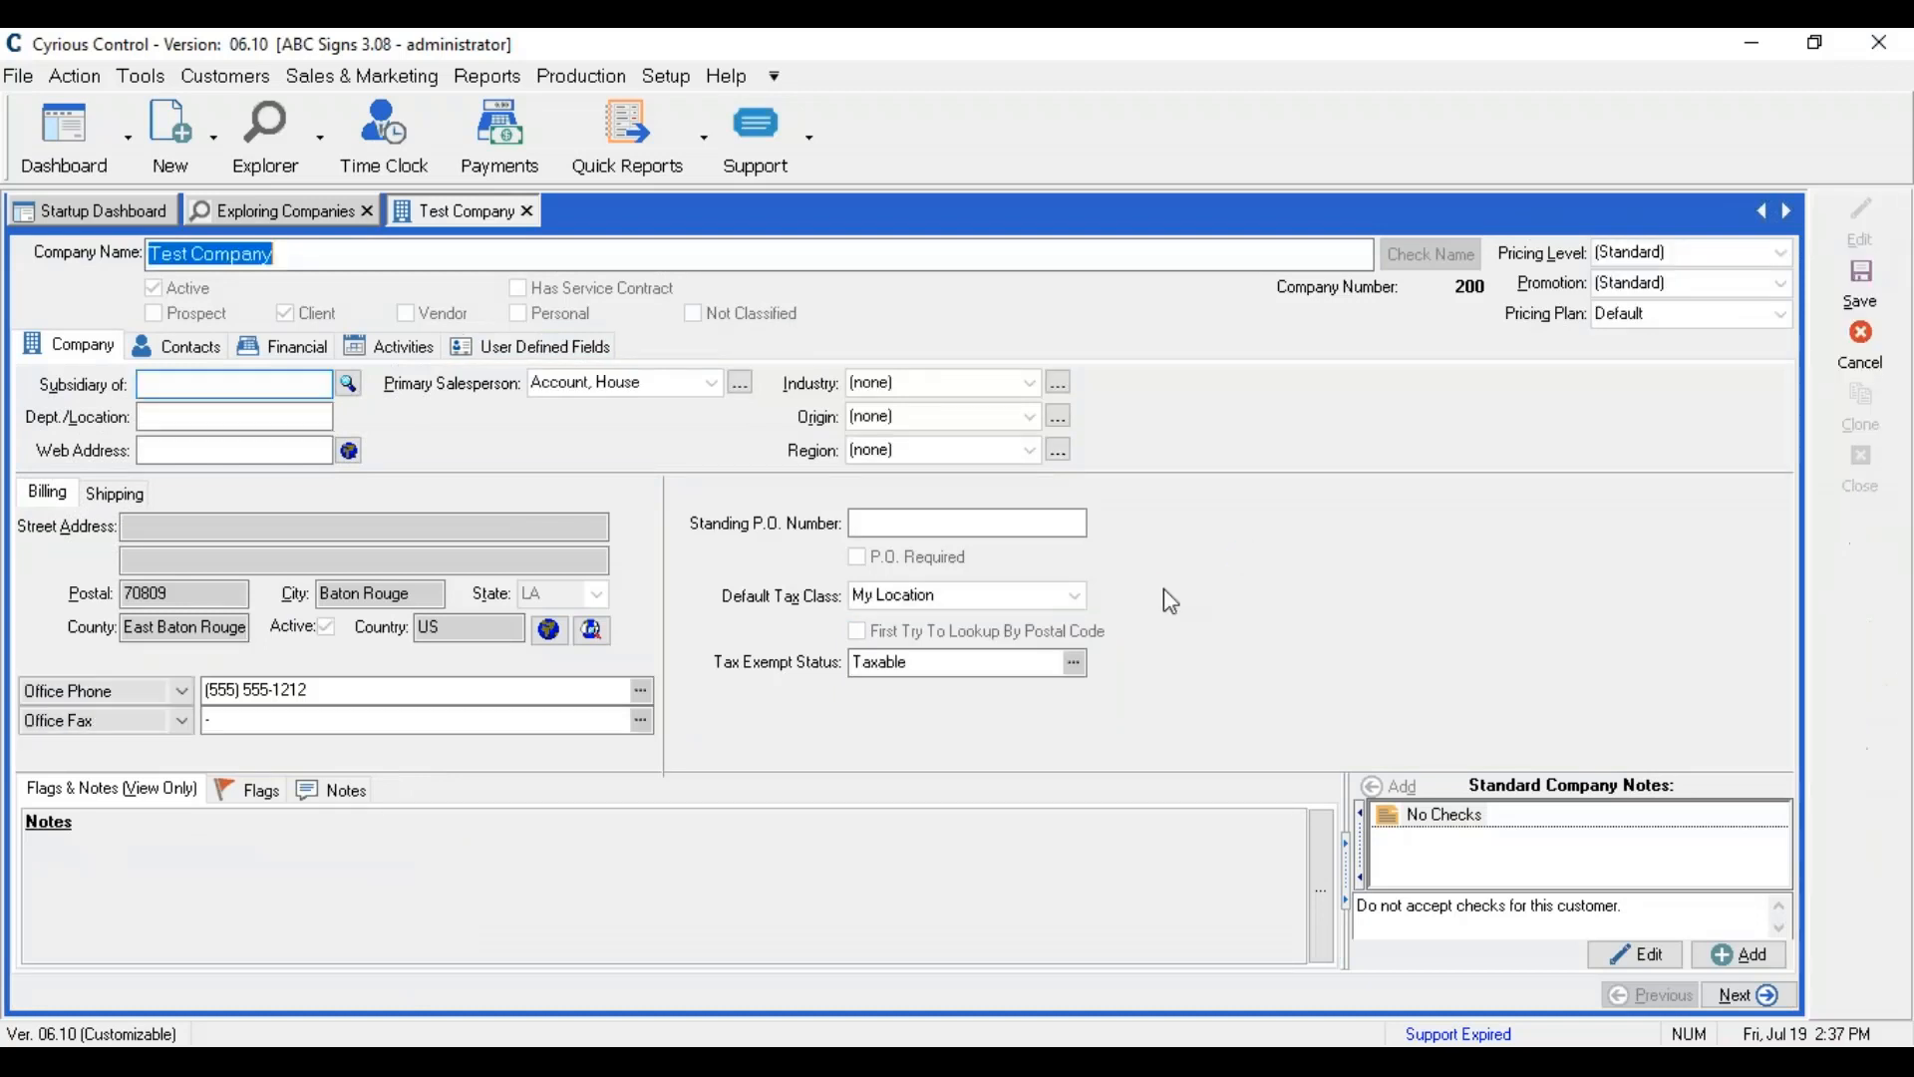
click(179, 346)
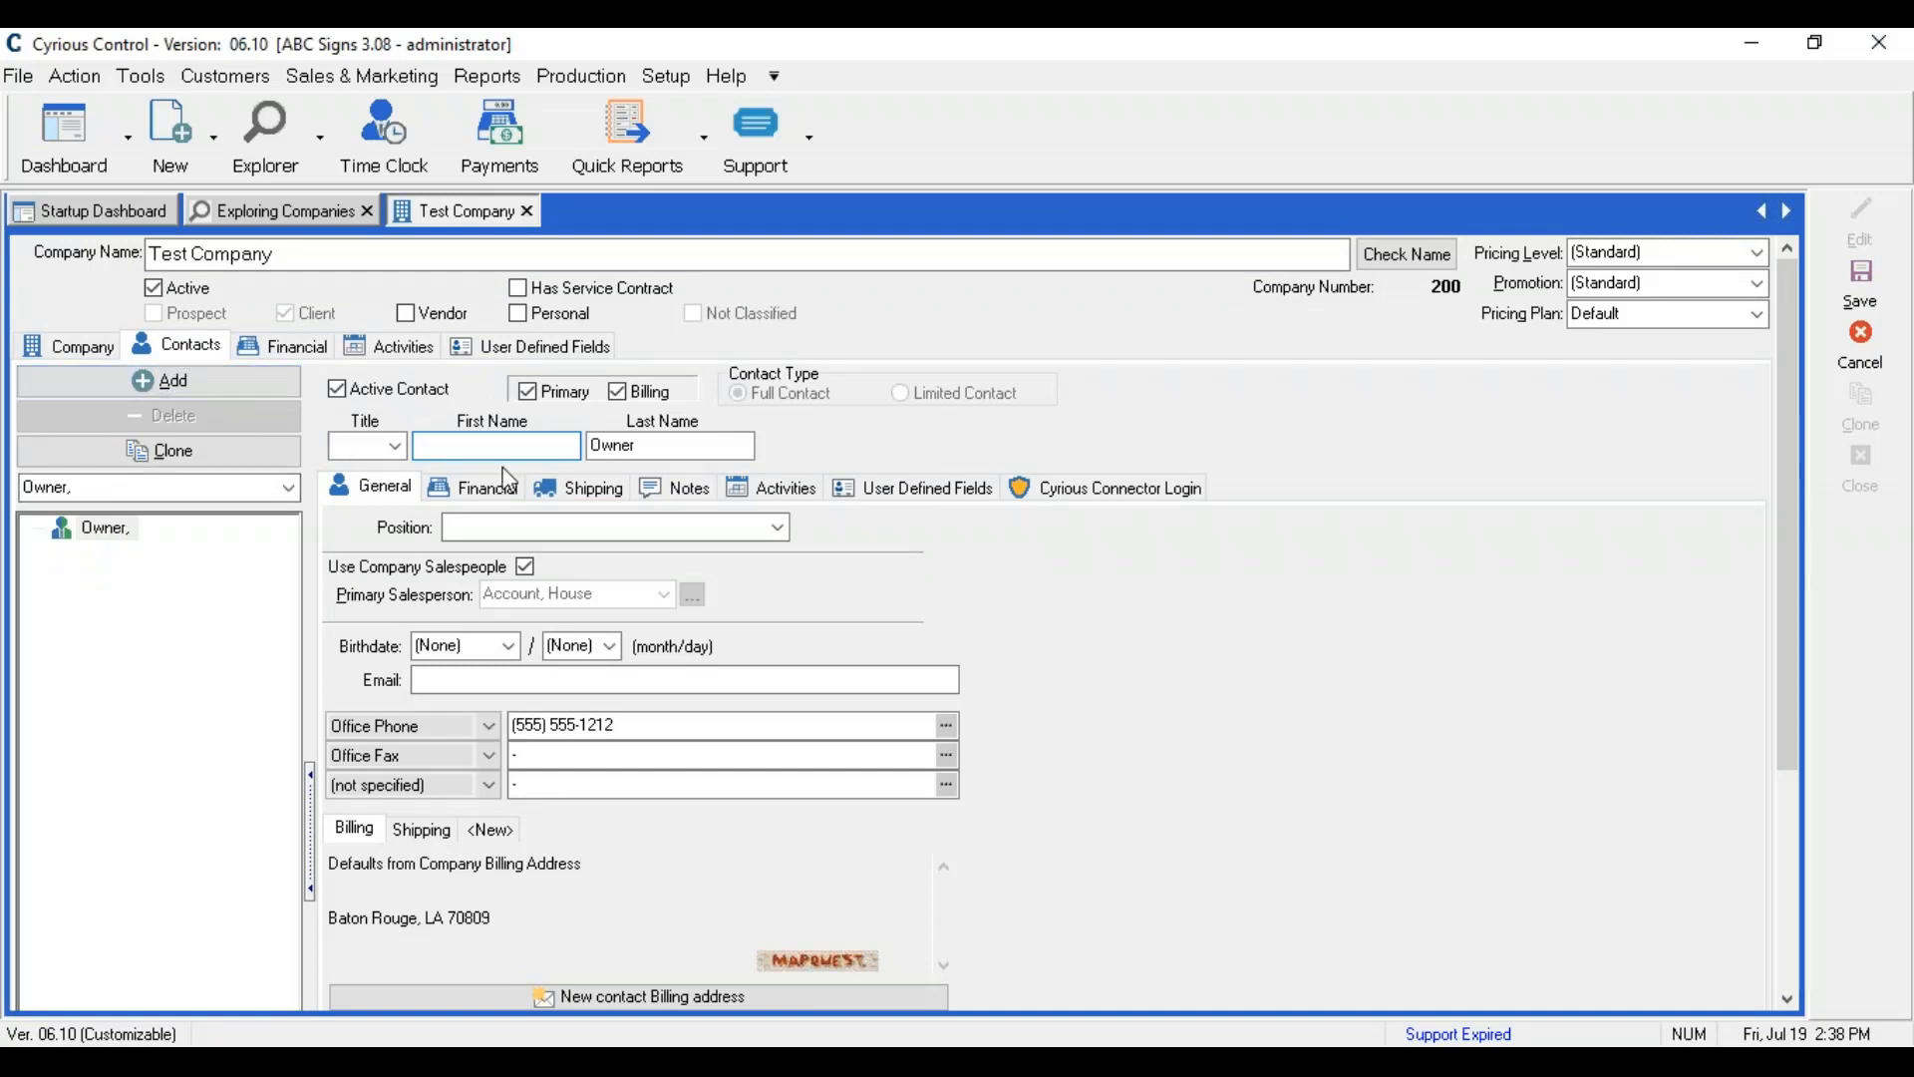
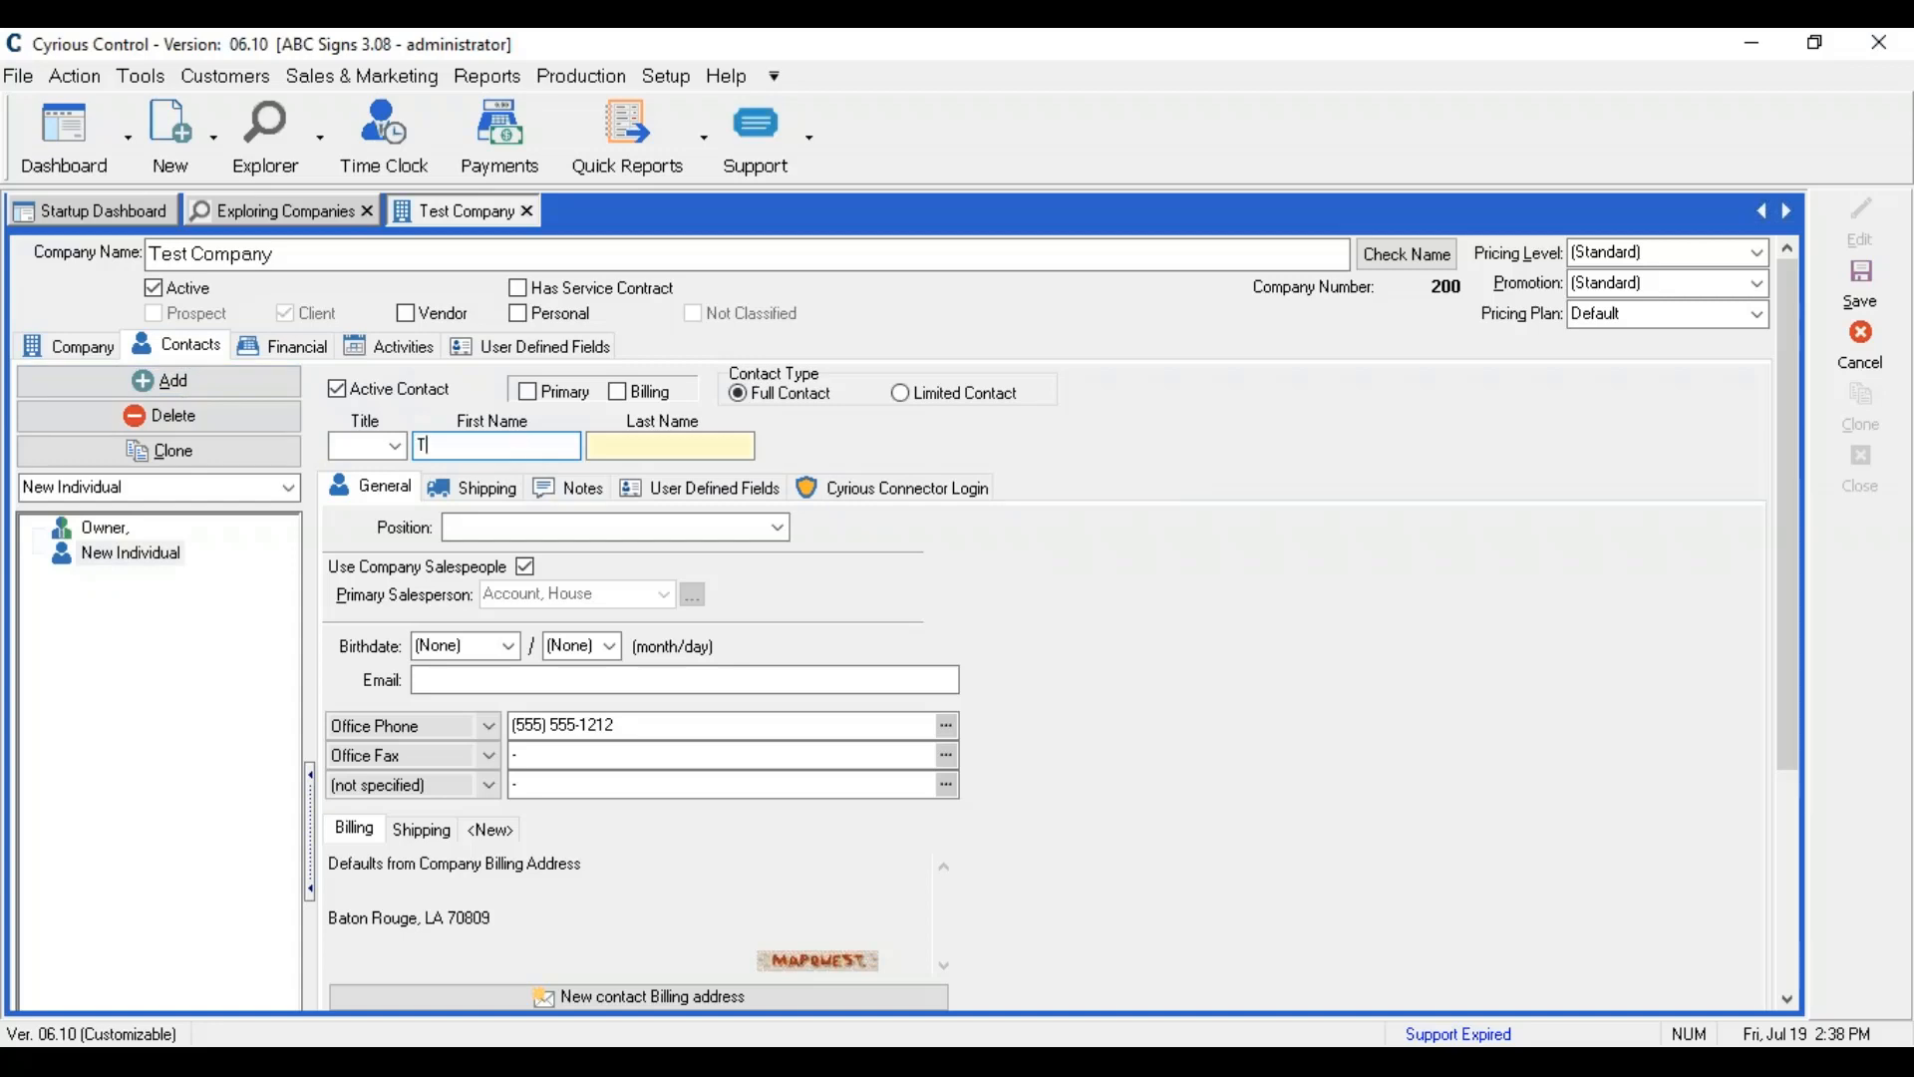
key(Tab)
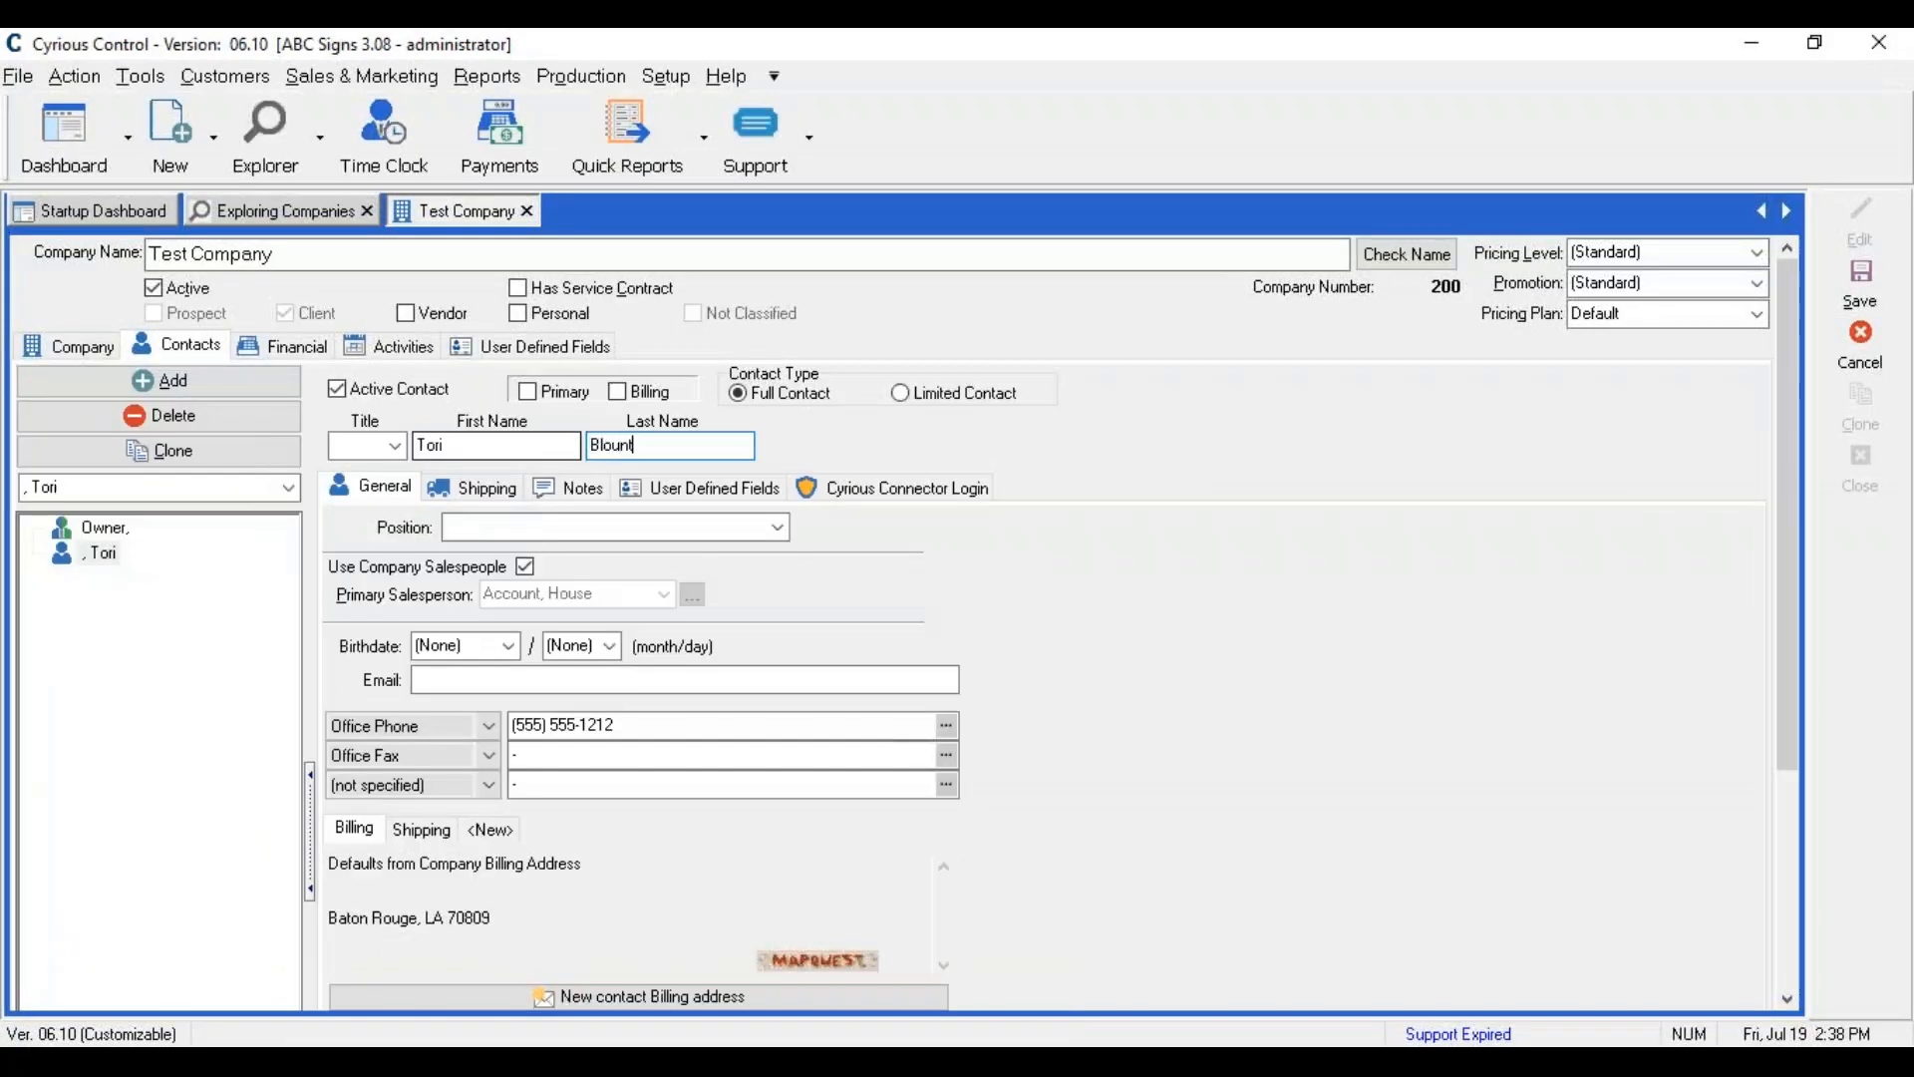
scroll(518, 392, down, 3)
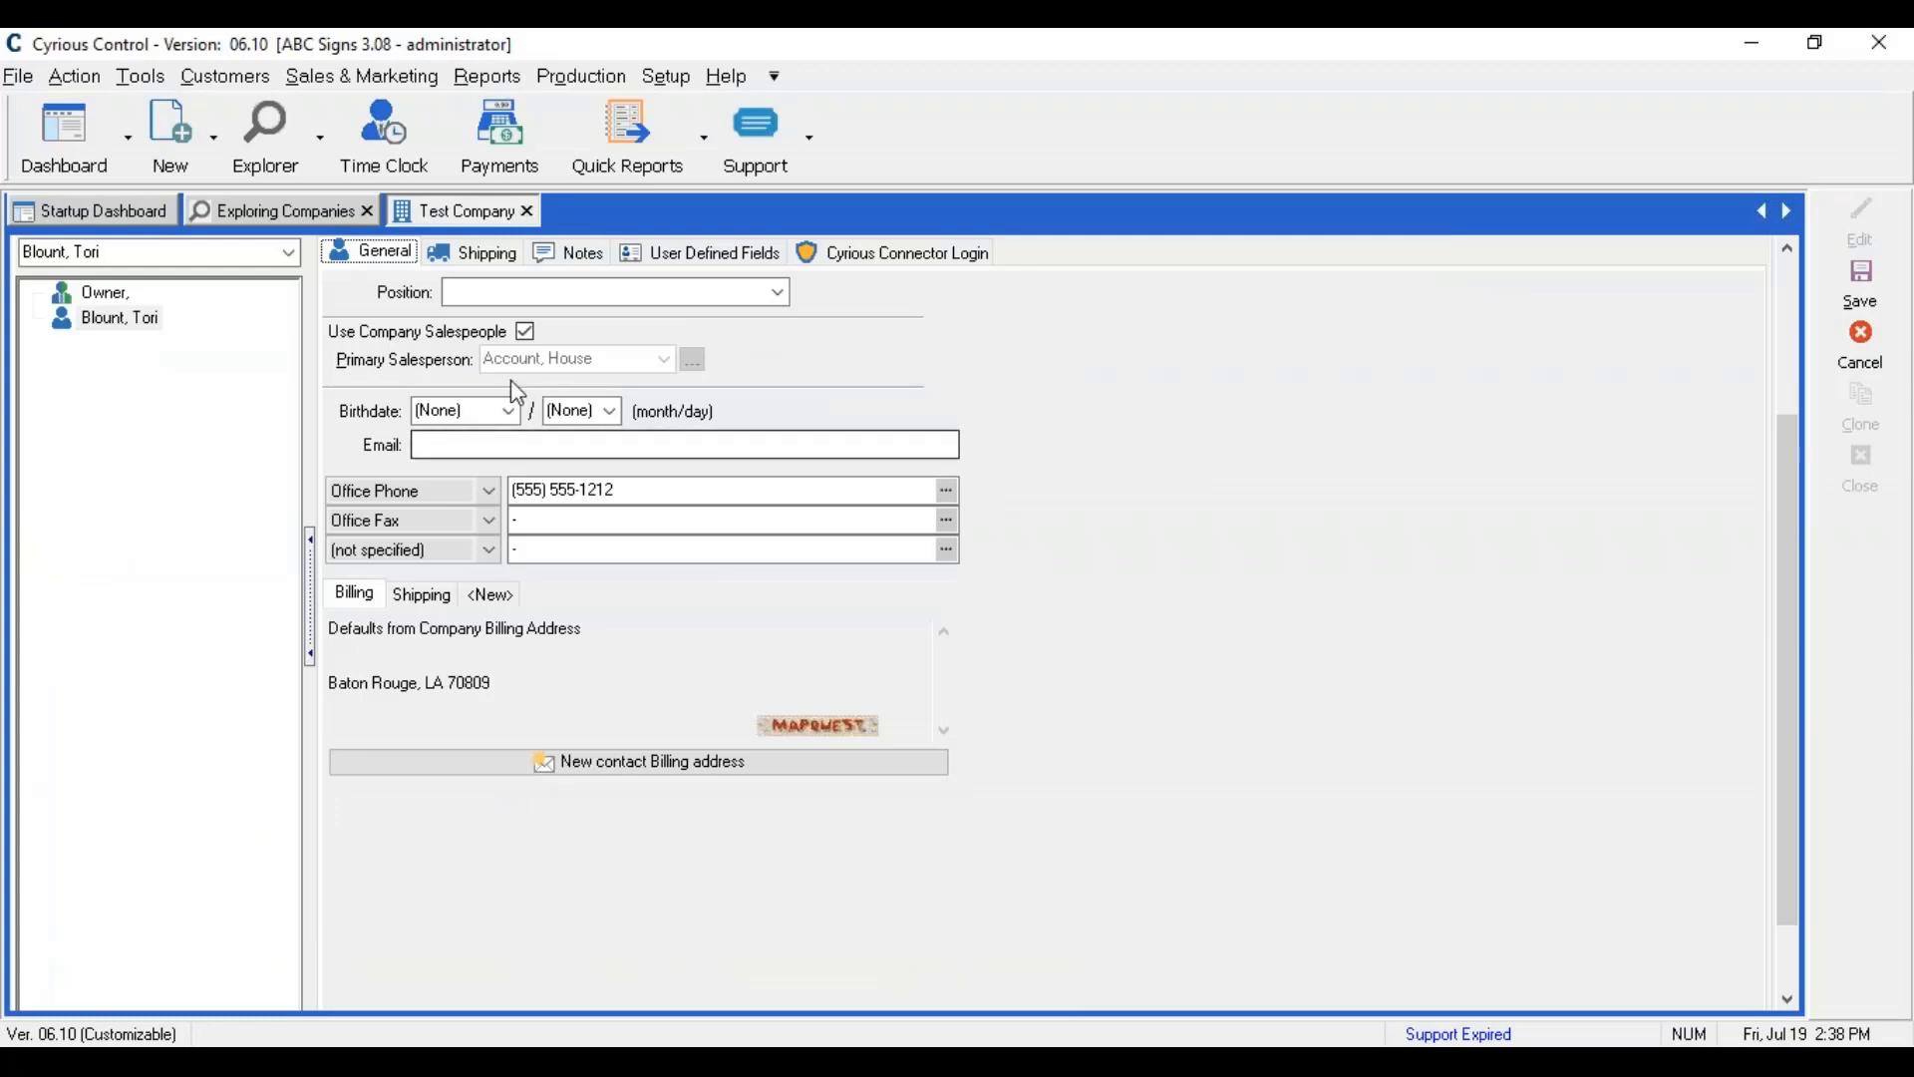
click(1785, 319)
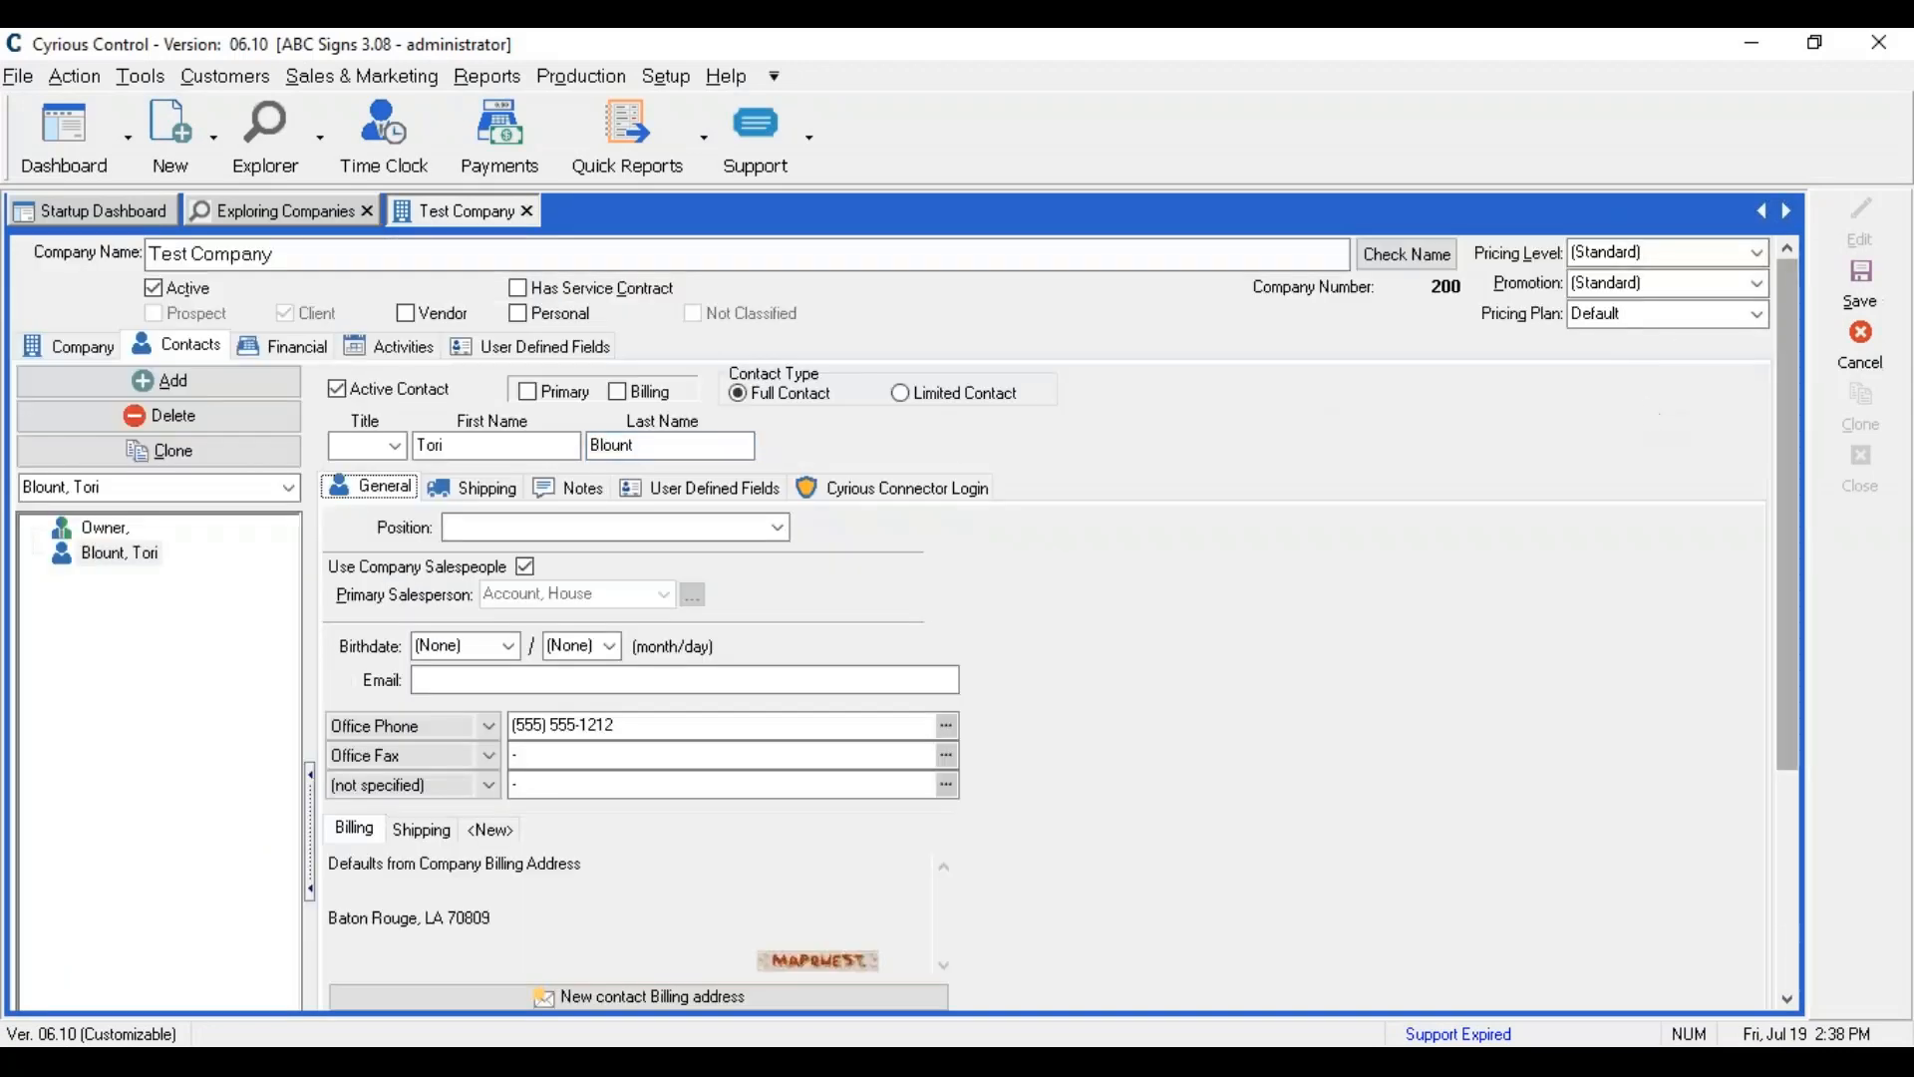
Step: Enter the contact's +test e-mail address, then select the +test tag within it
click(496, 681)
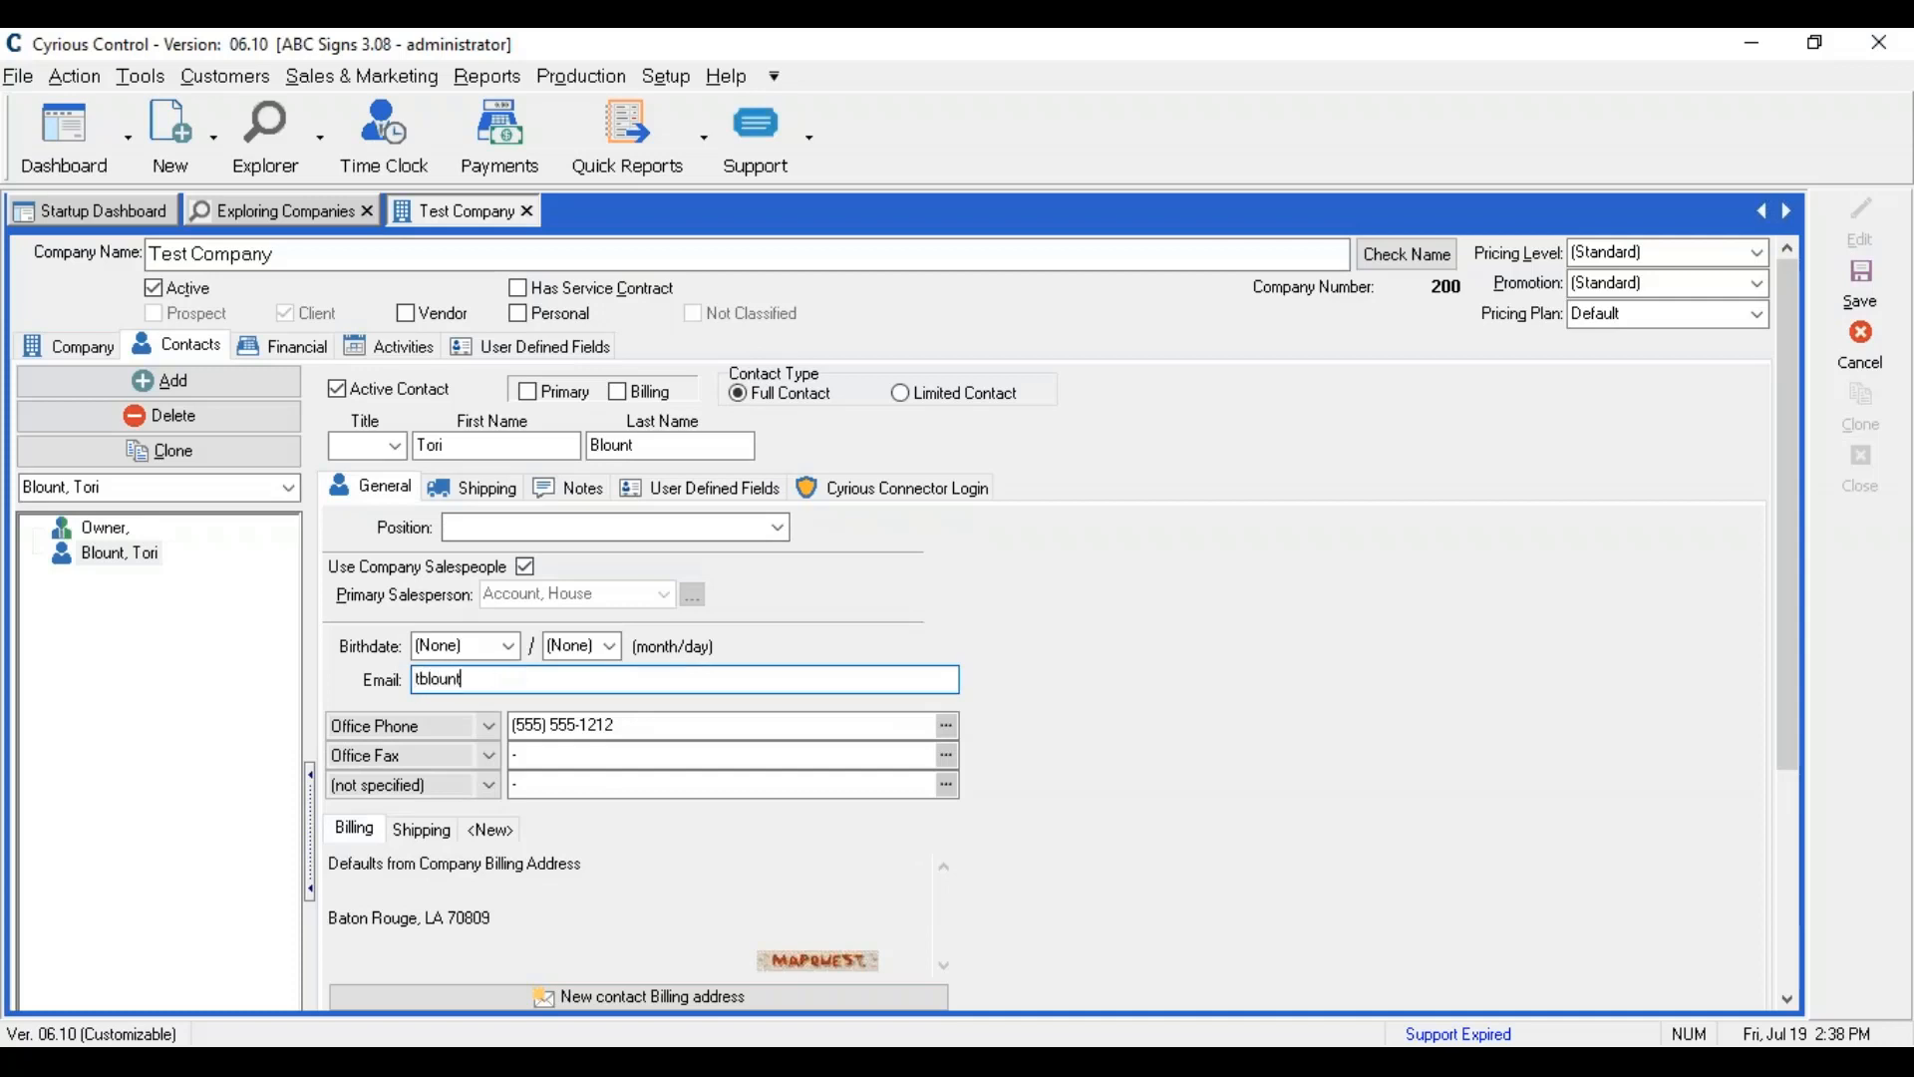
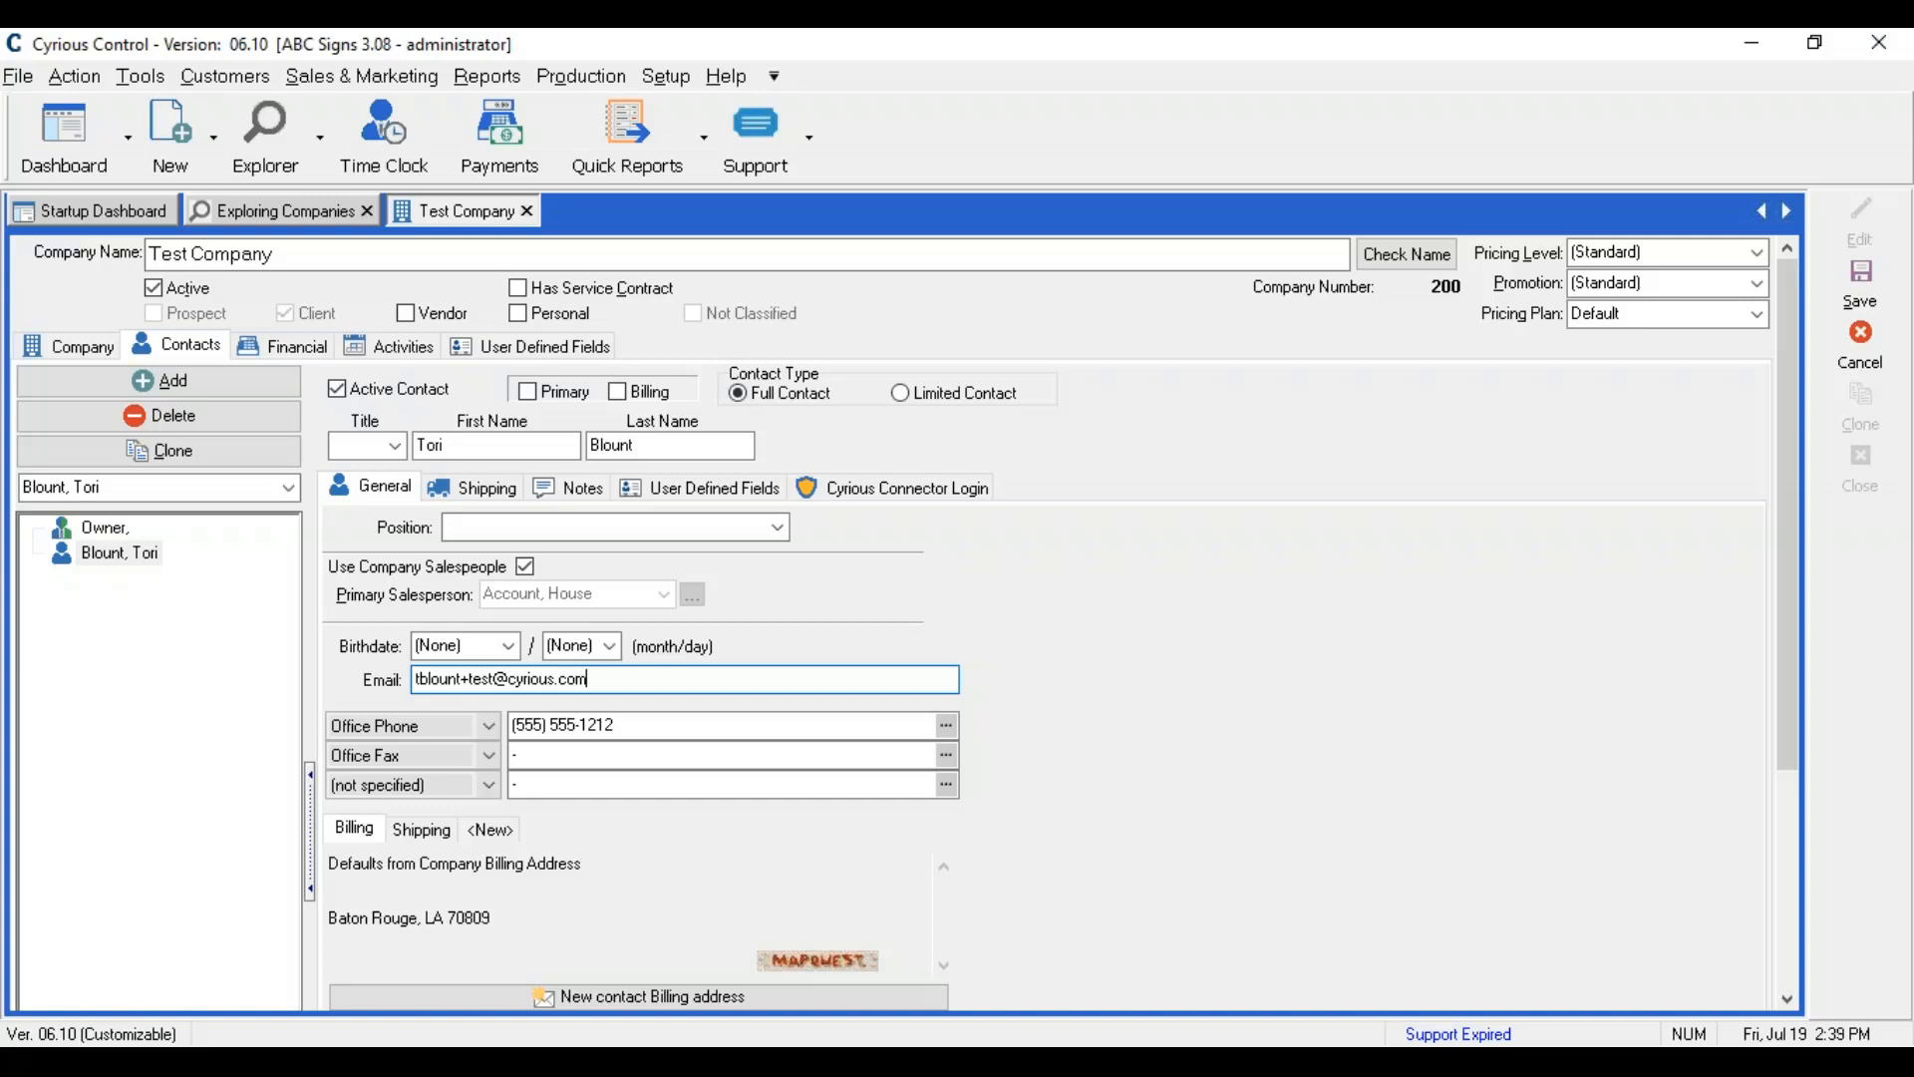
drag(496, 679, 464, 682)
drag(486, 681, 497, 682)
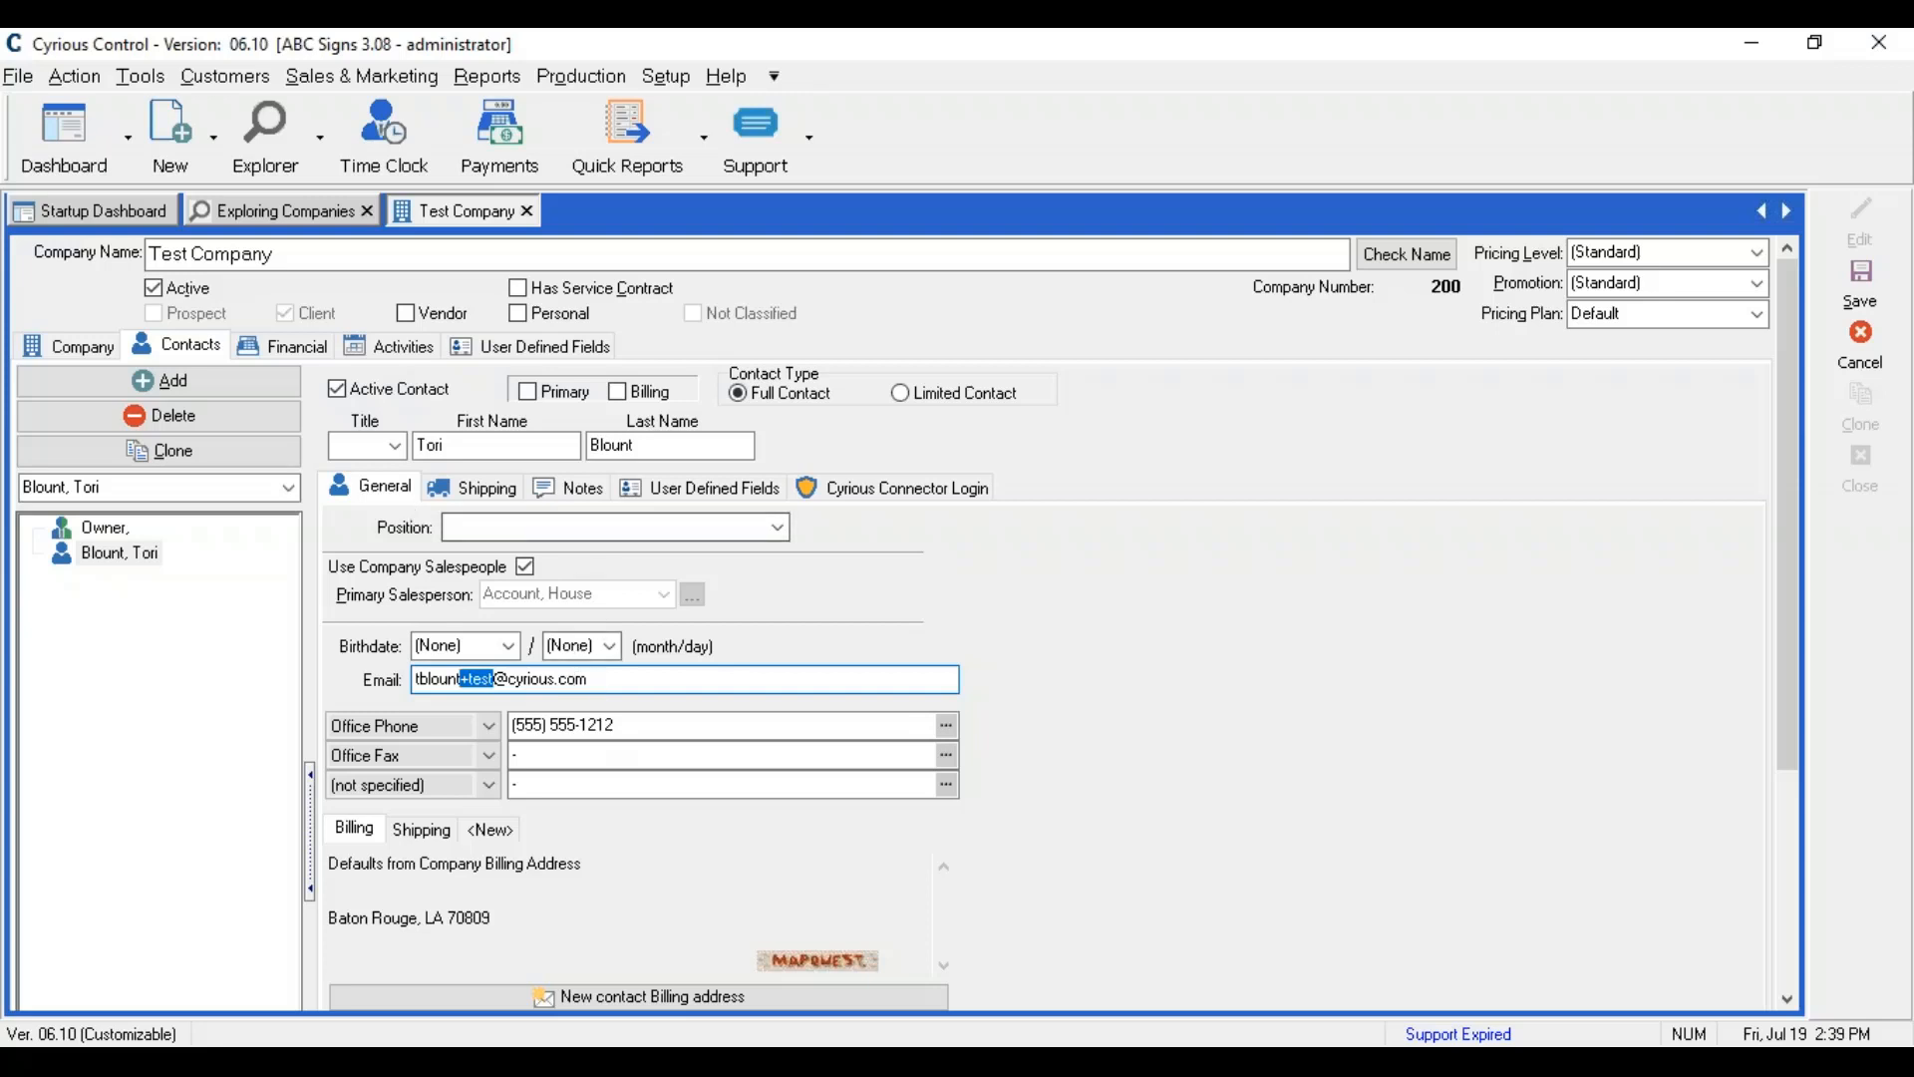
Step: Enable the contact's Cyrious Connector login and enter the login password and its confirmation
click(900, 499)
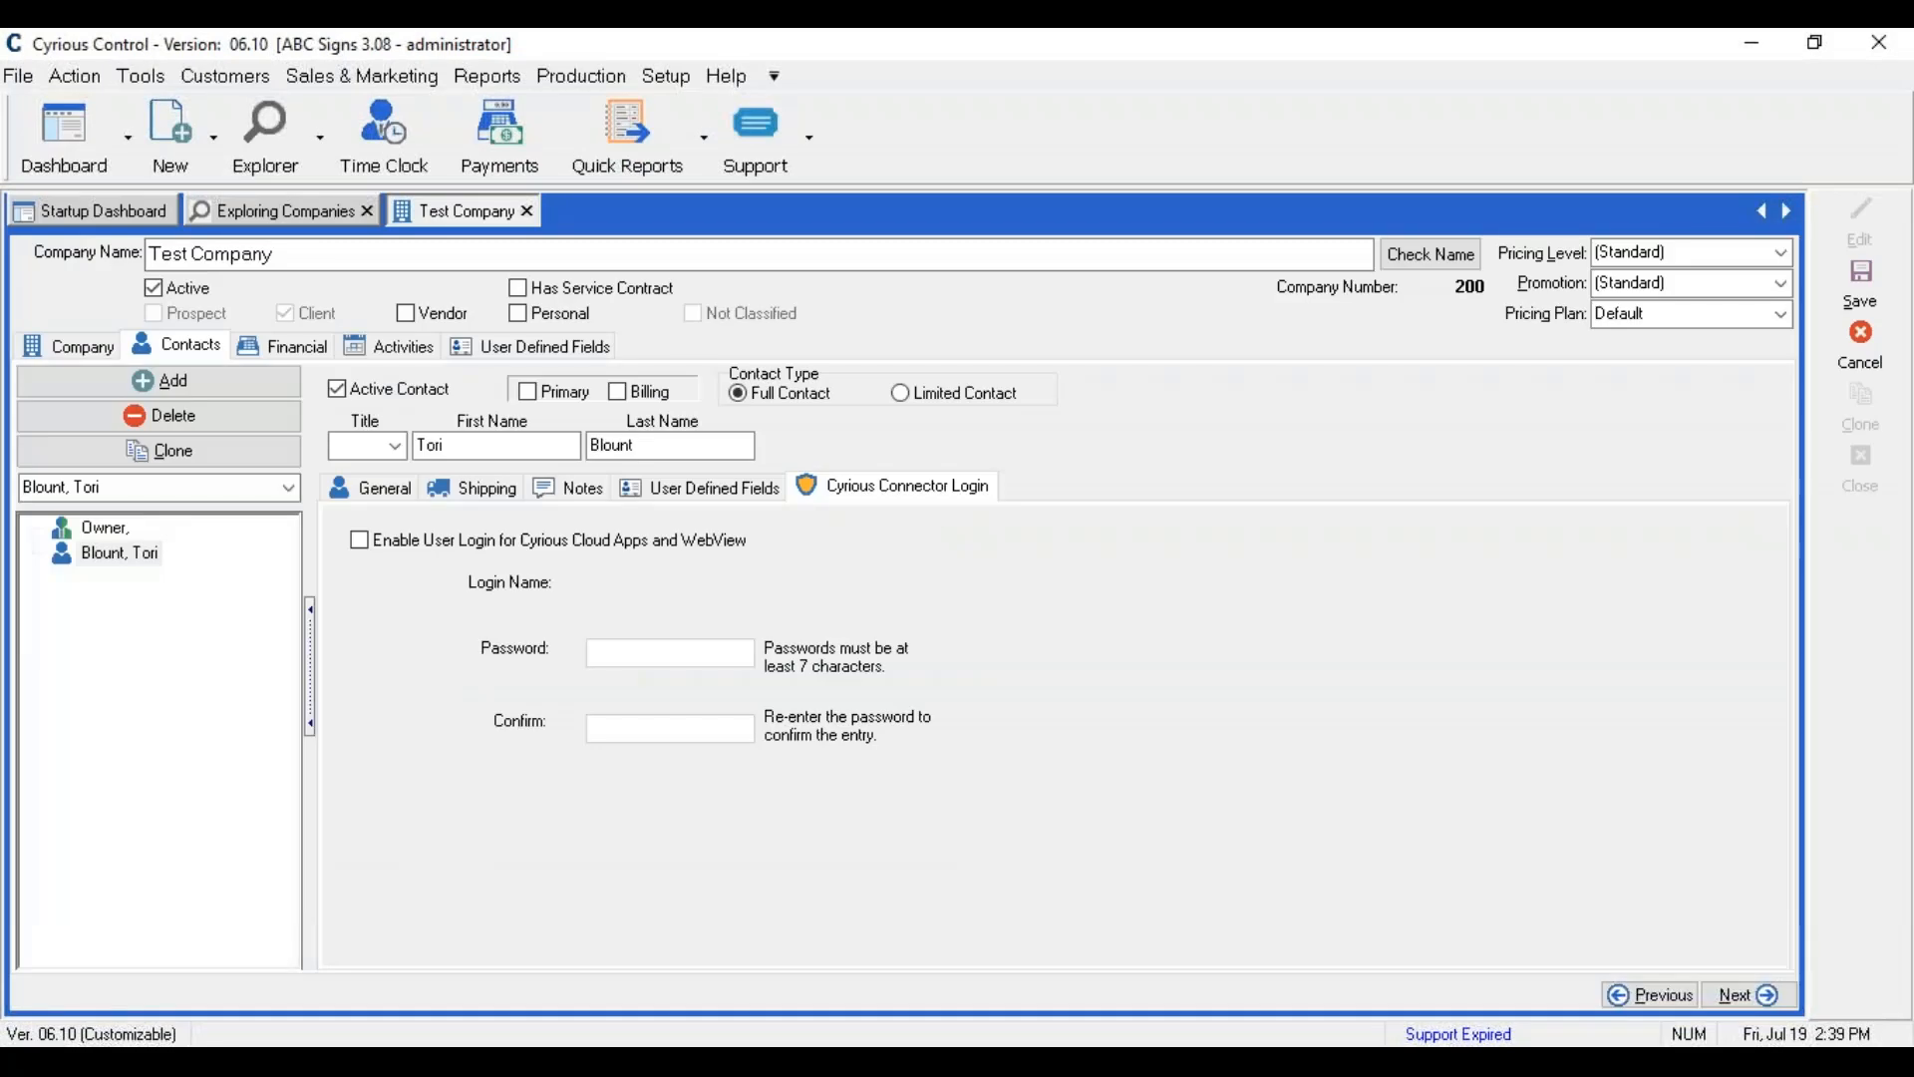
click(360, 544)
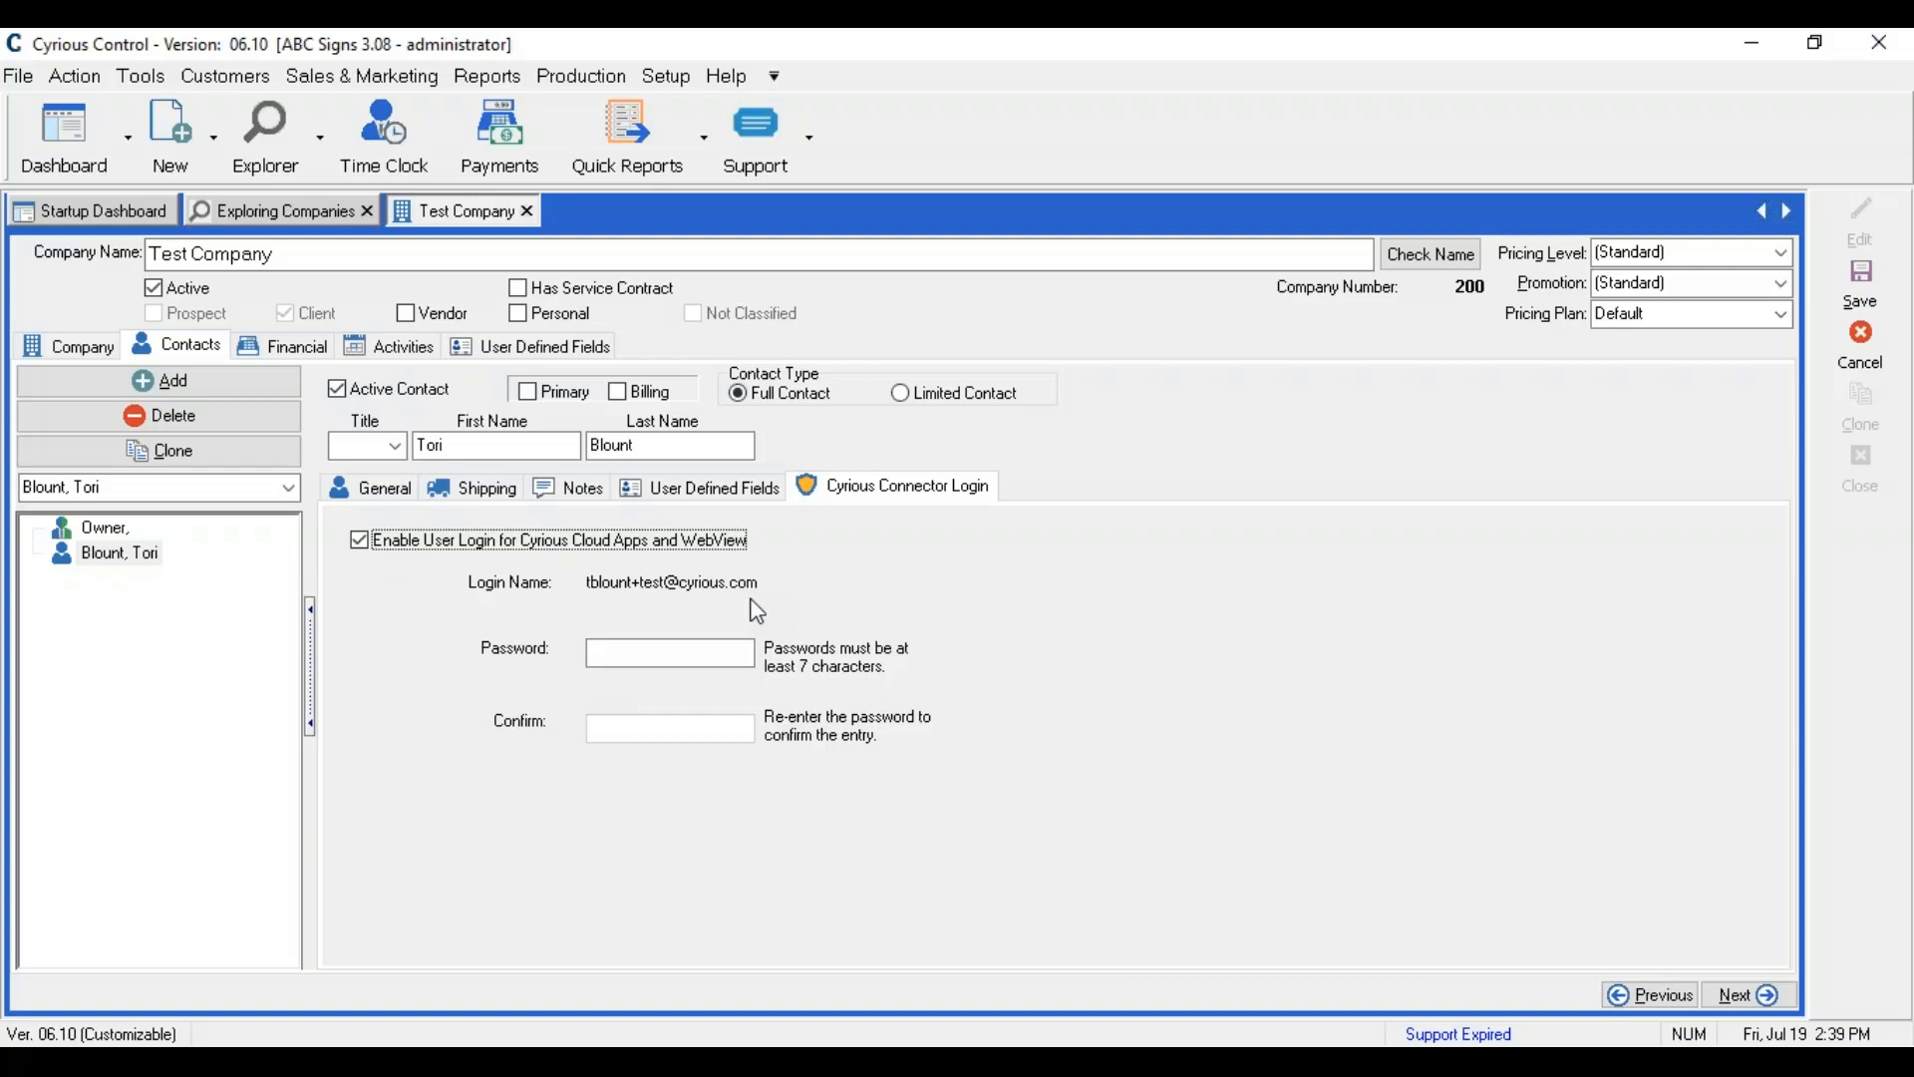
click(706, 655)
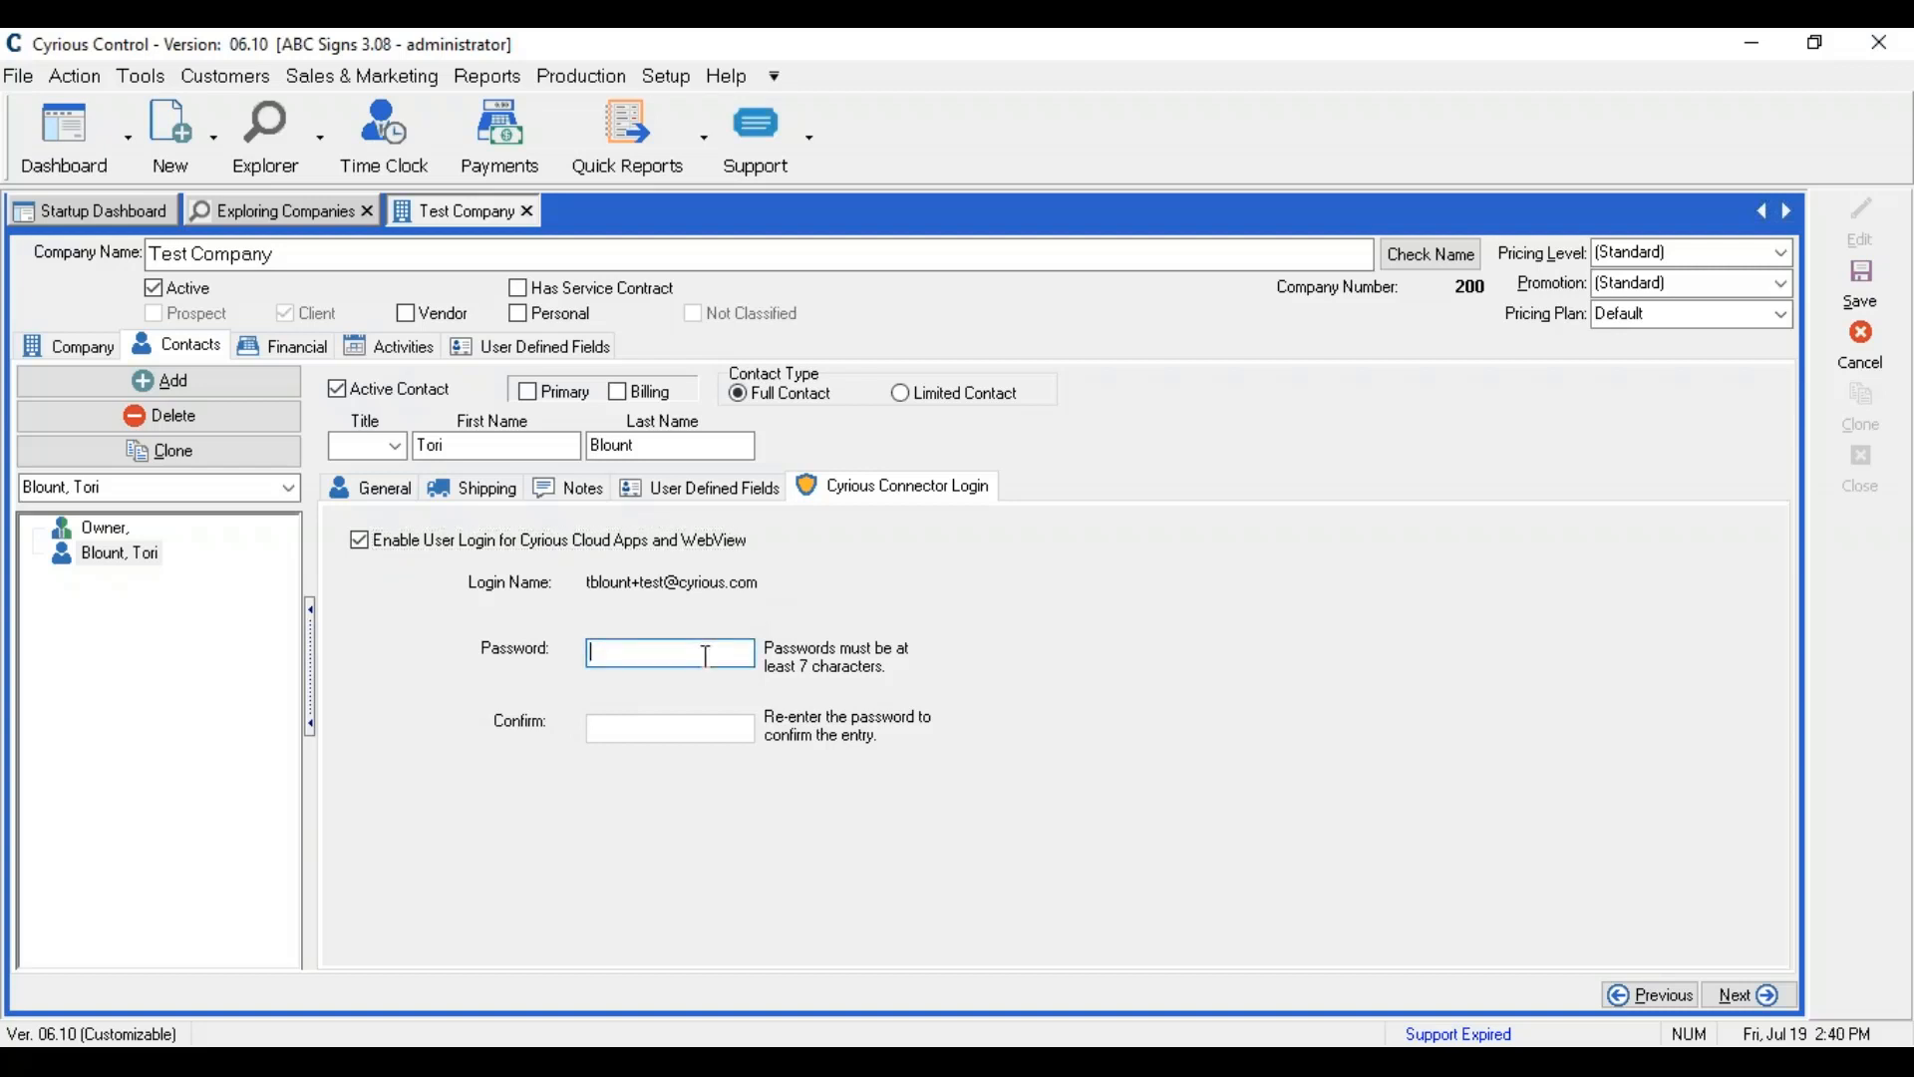
text(*******)
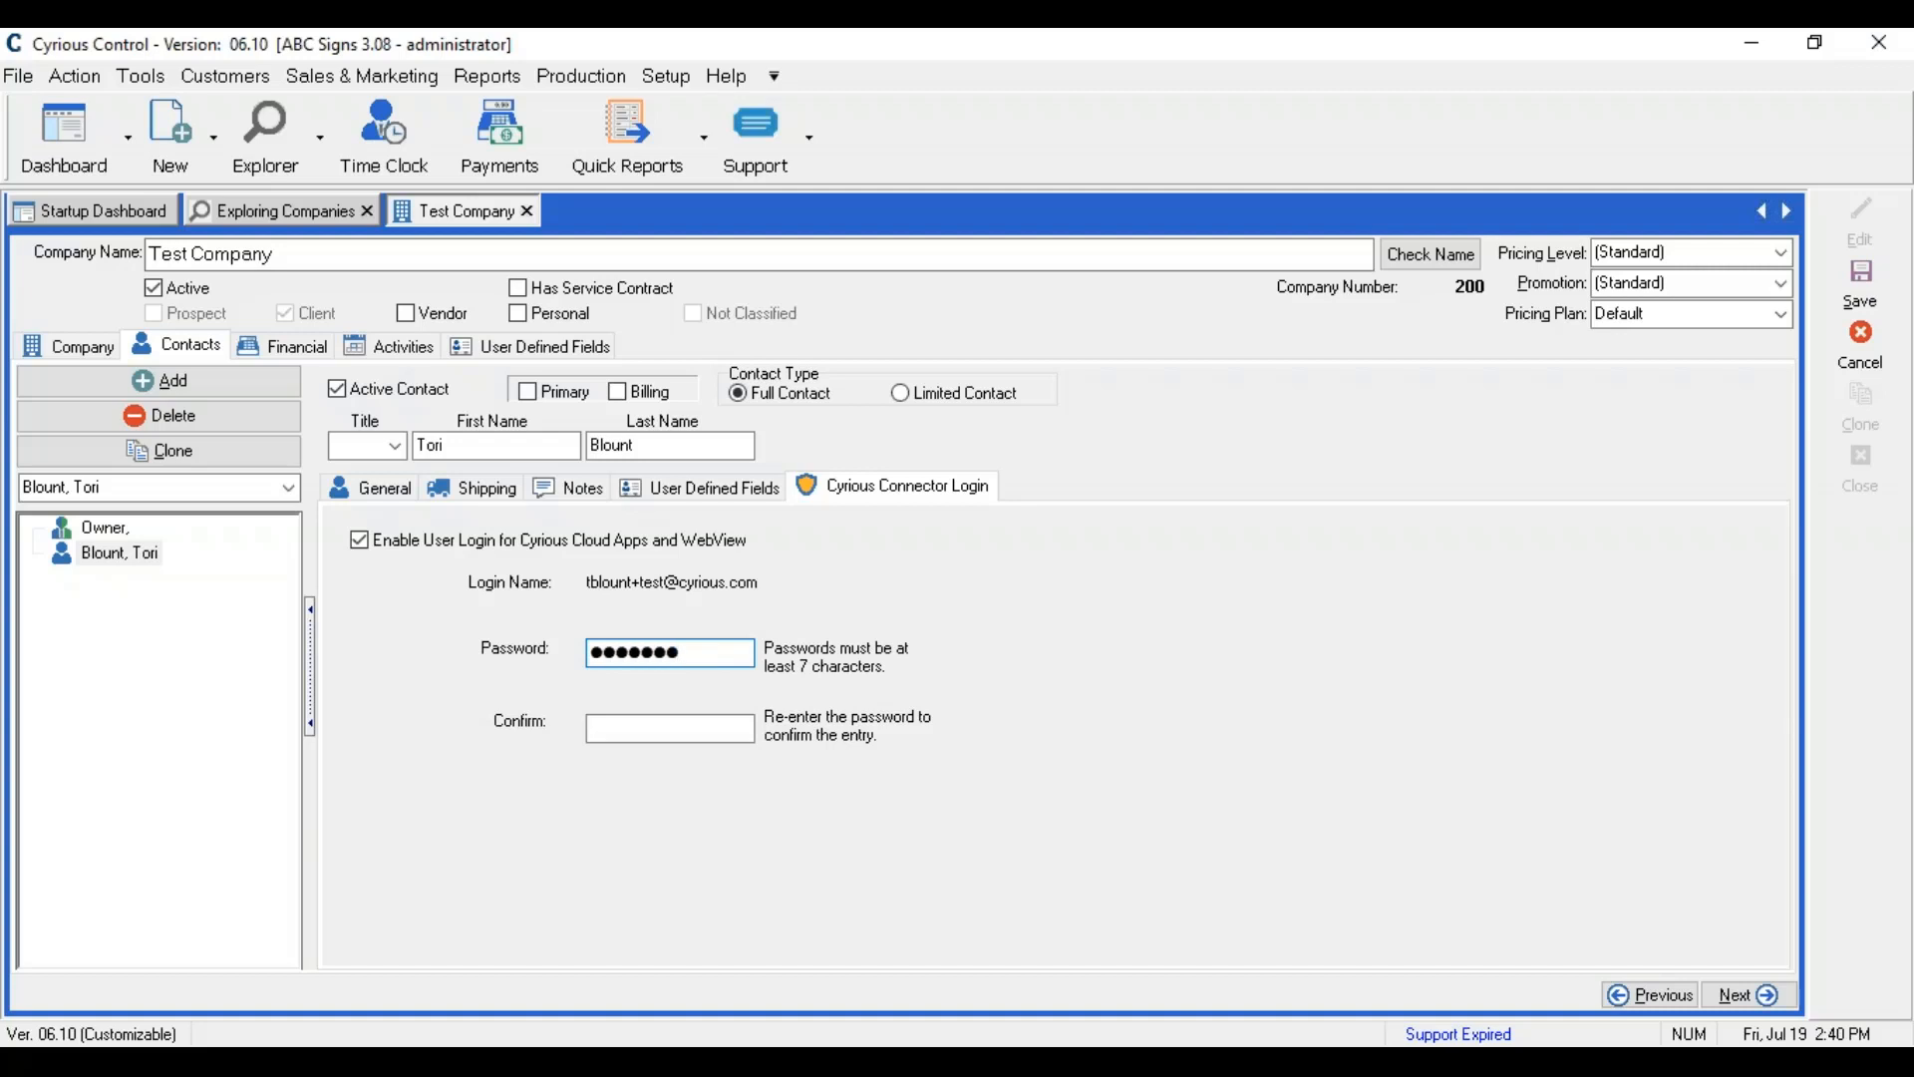
text(*)
click(657, 734)
text(********)
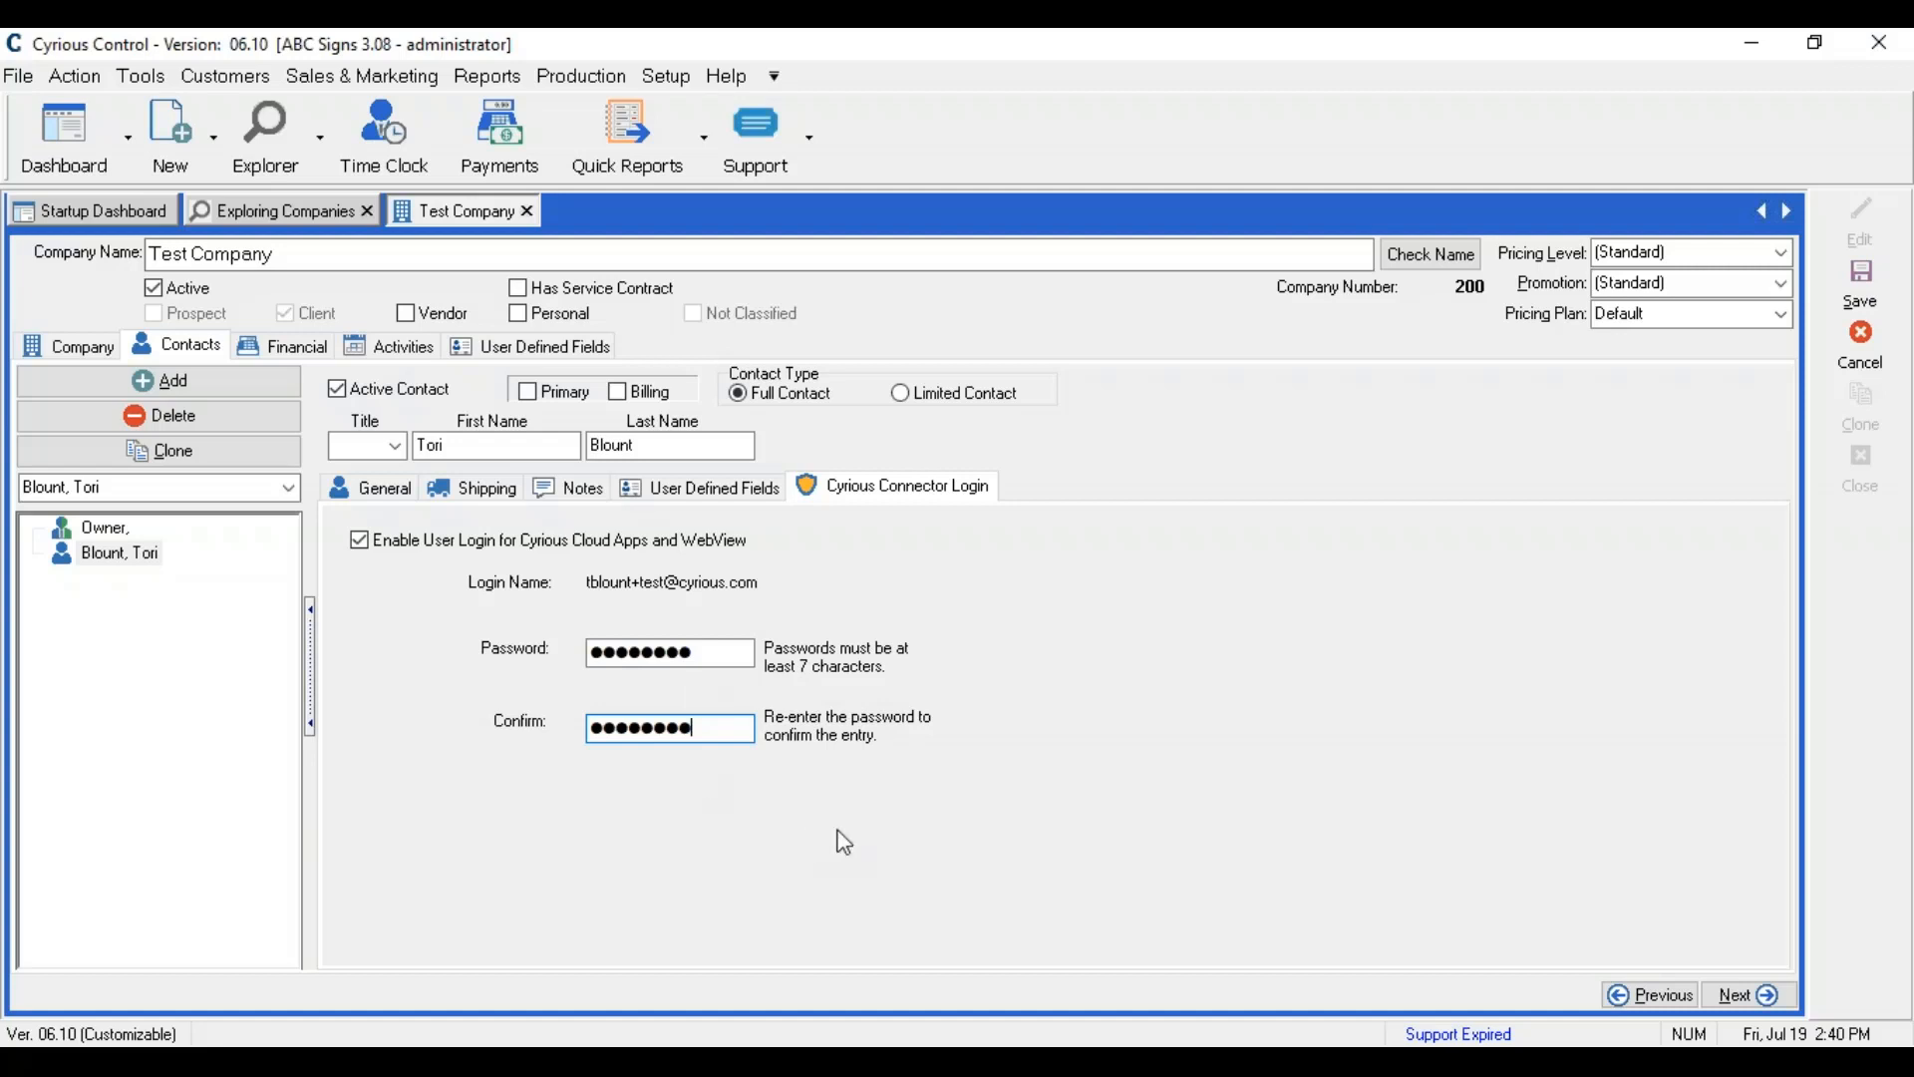
Step: Save Test Company with 'adding contact' as the update reason
click(1852, 302)
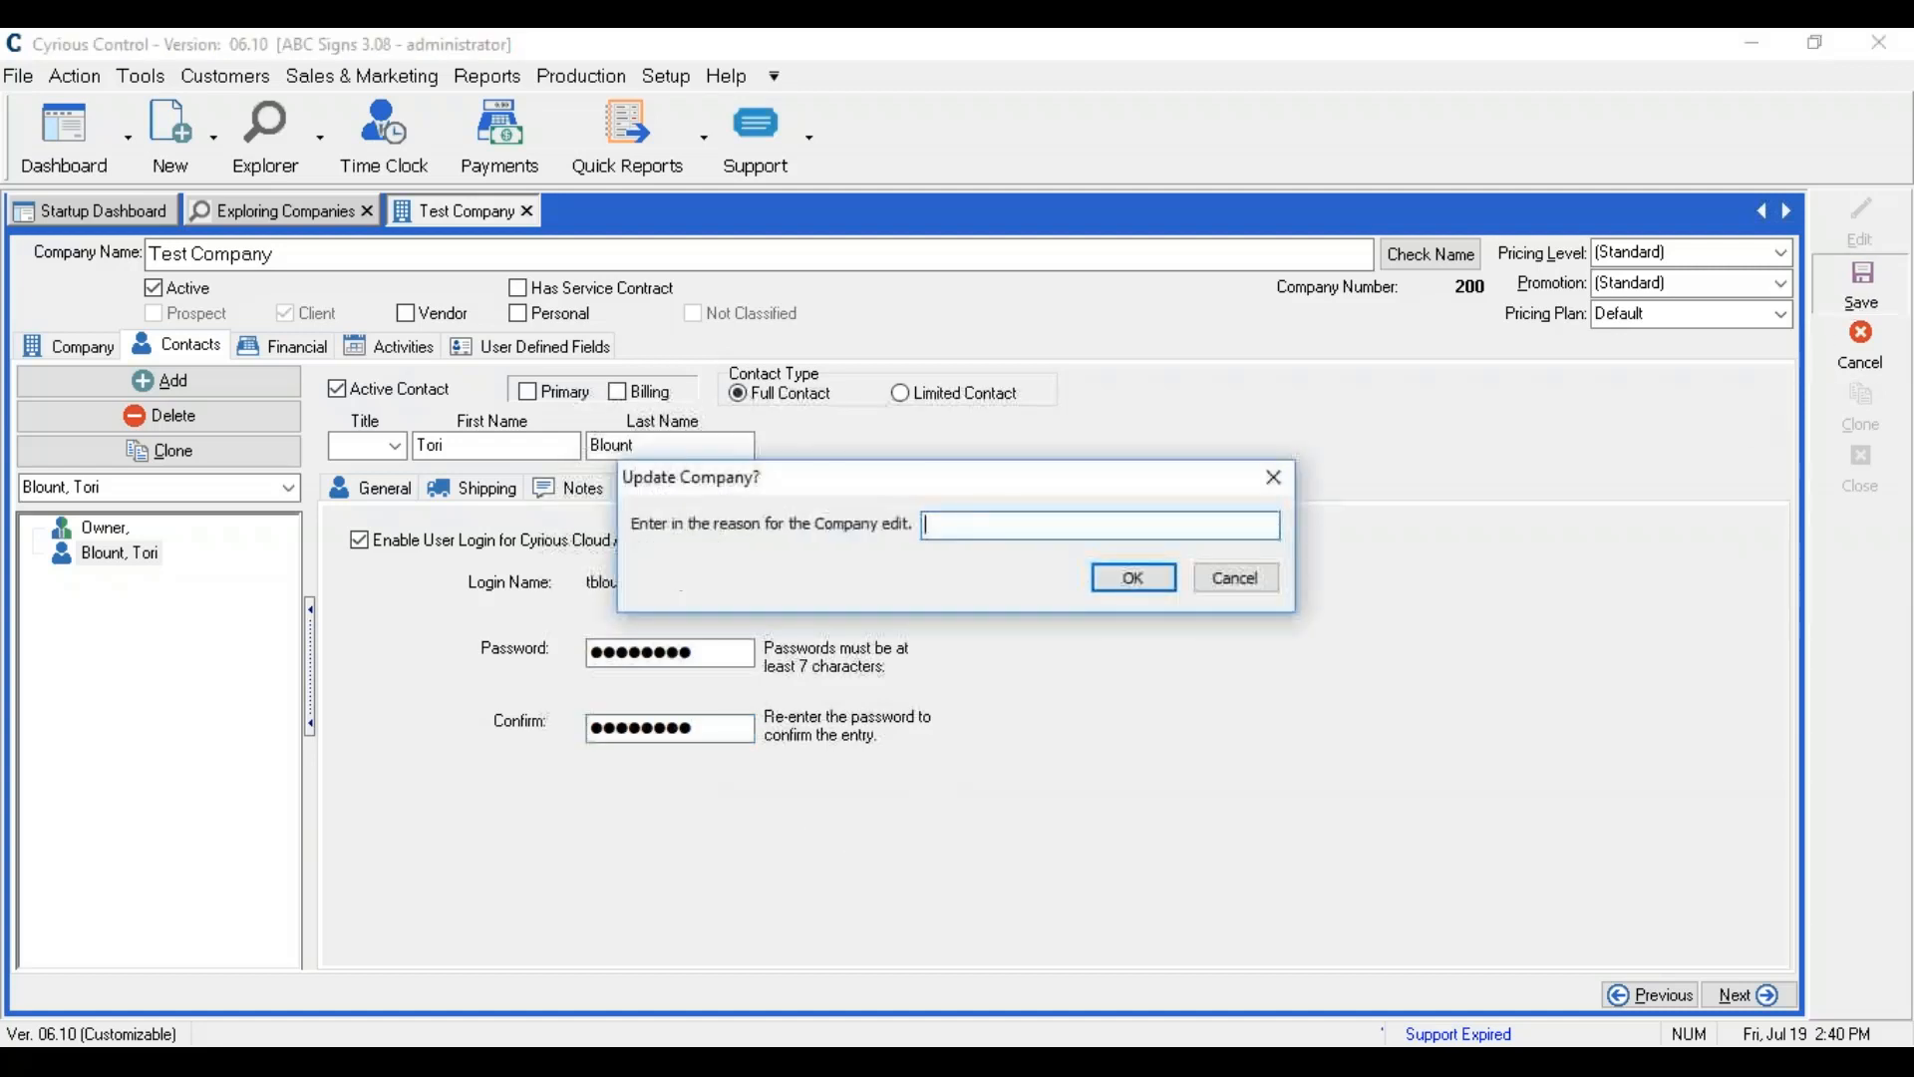
text(adding contact)
key(Return)
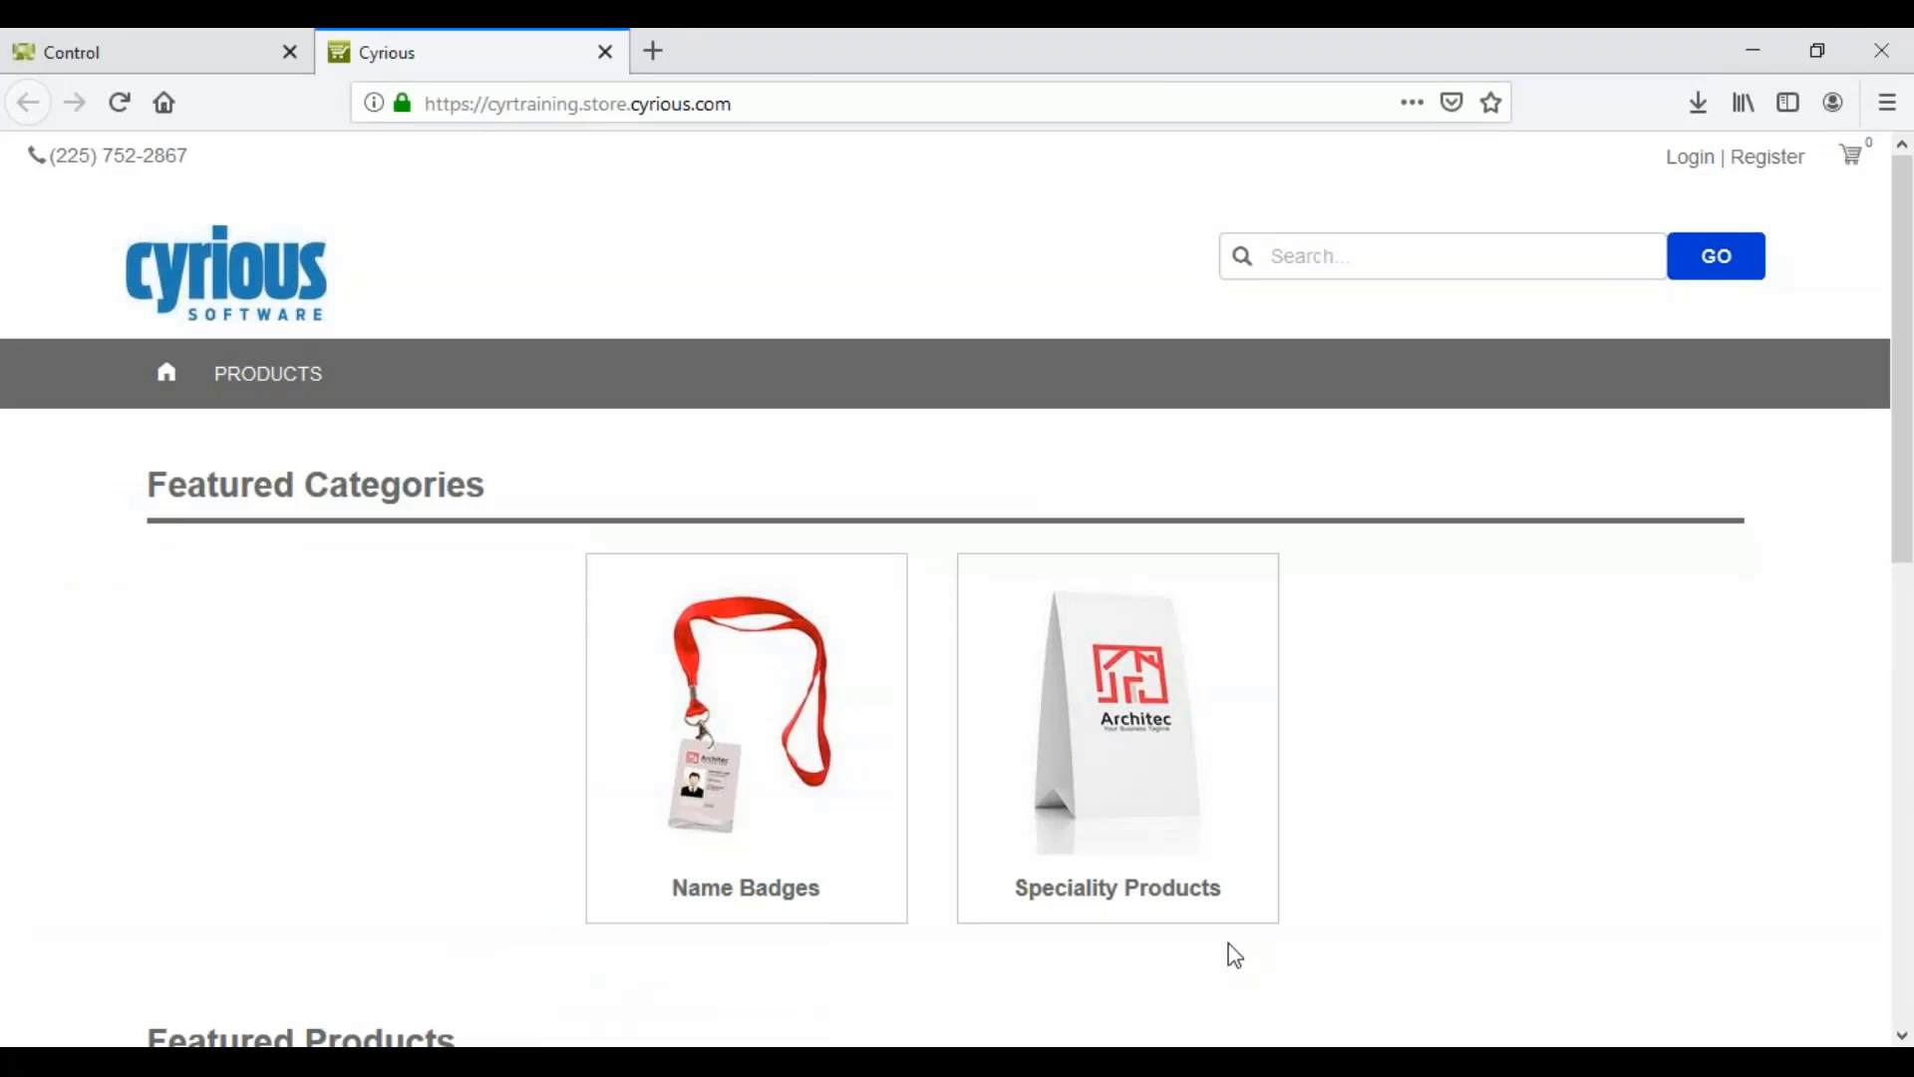
Step: Log in on the storefront with the contact's test e-mail and password, declining Firefox's save-login prompt
click(1696, 171)
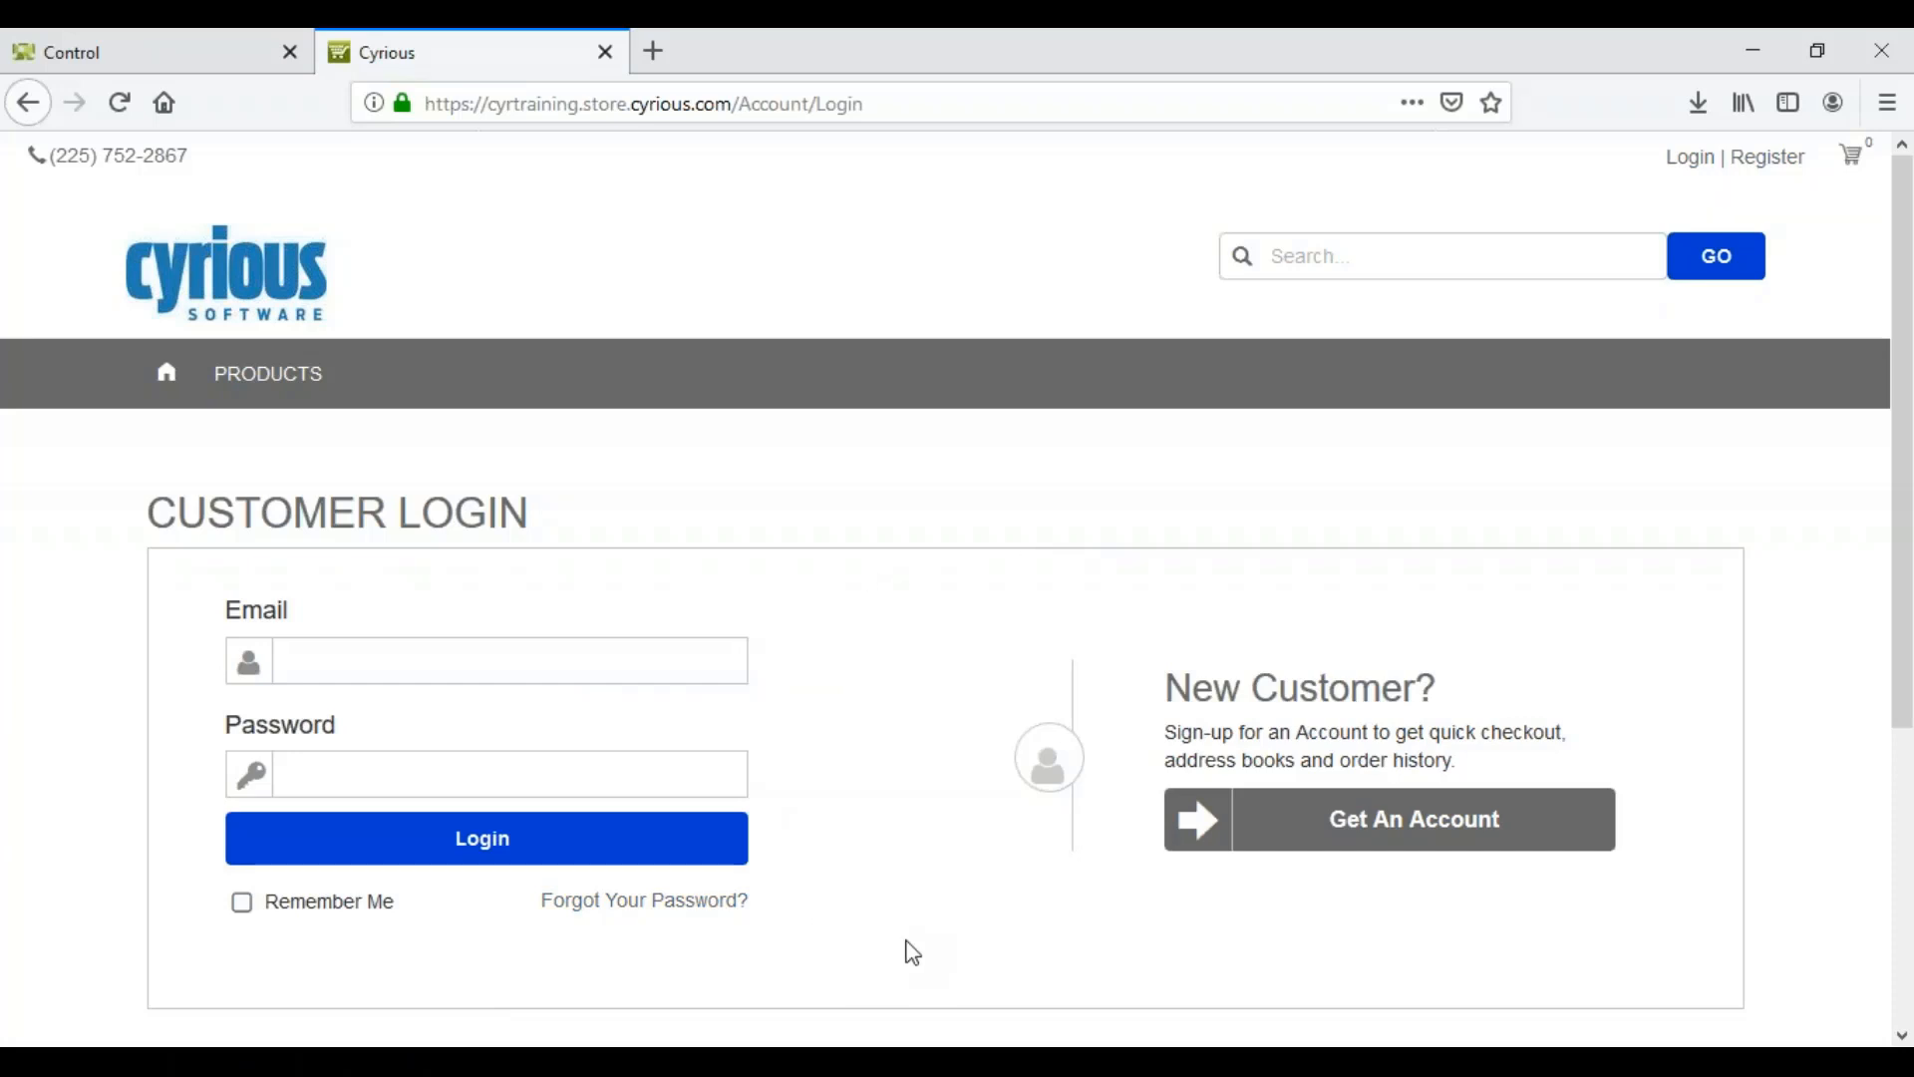
click(613, 653)
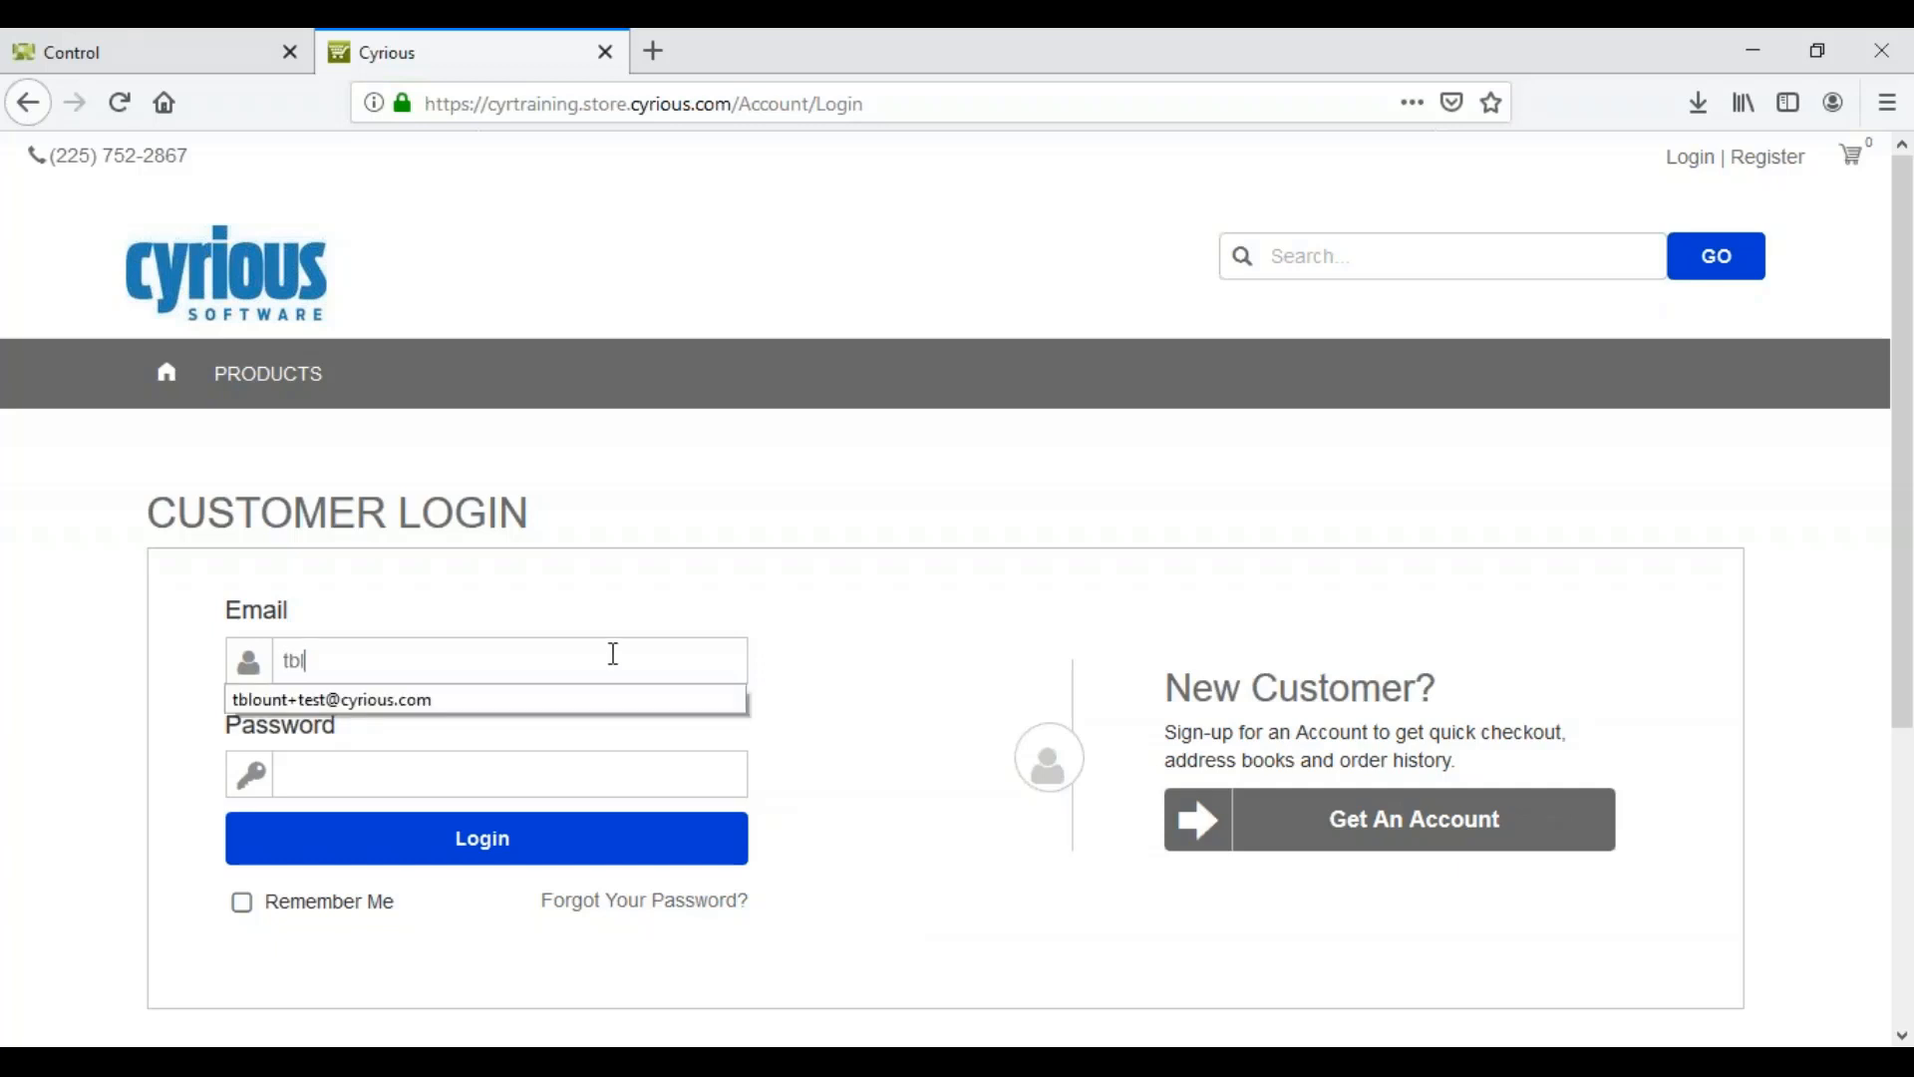
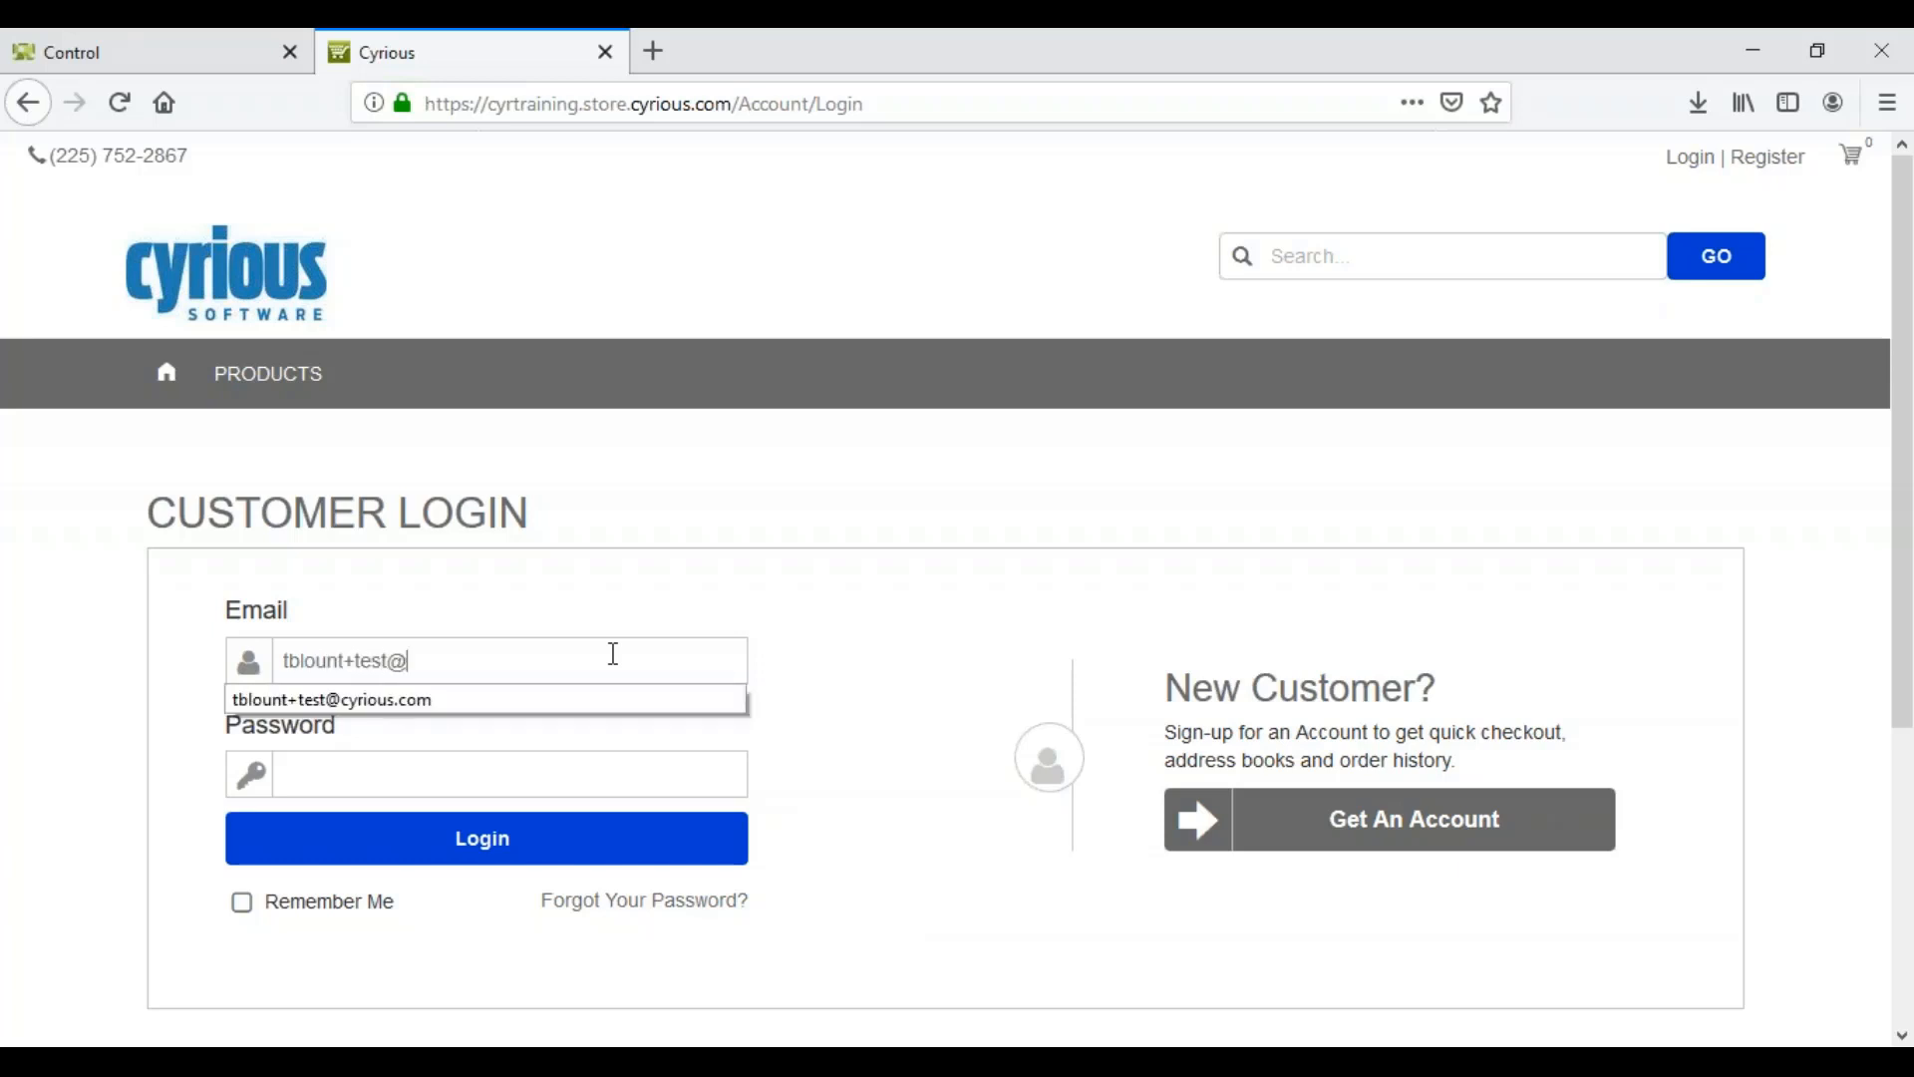
key(Tab)
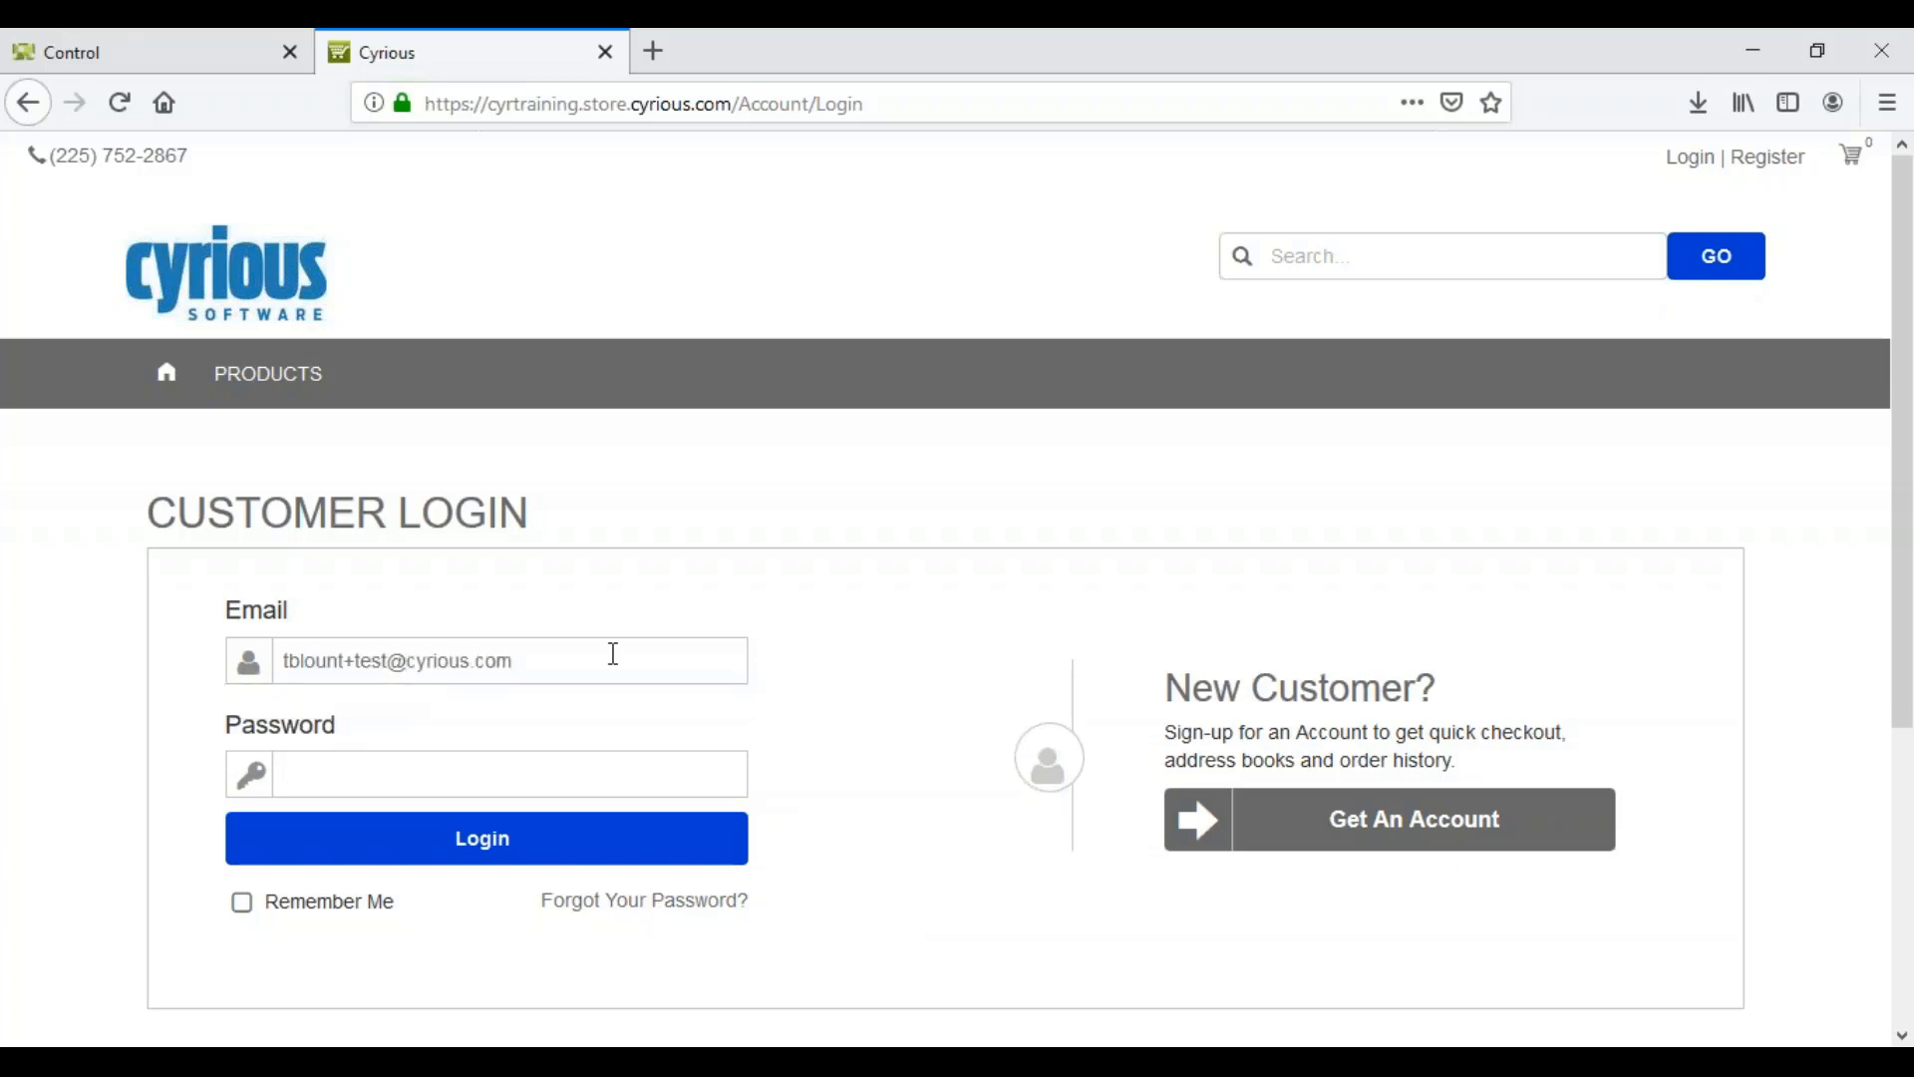
text(********)
click(504, 860)
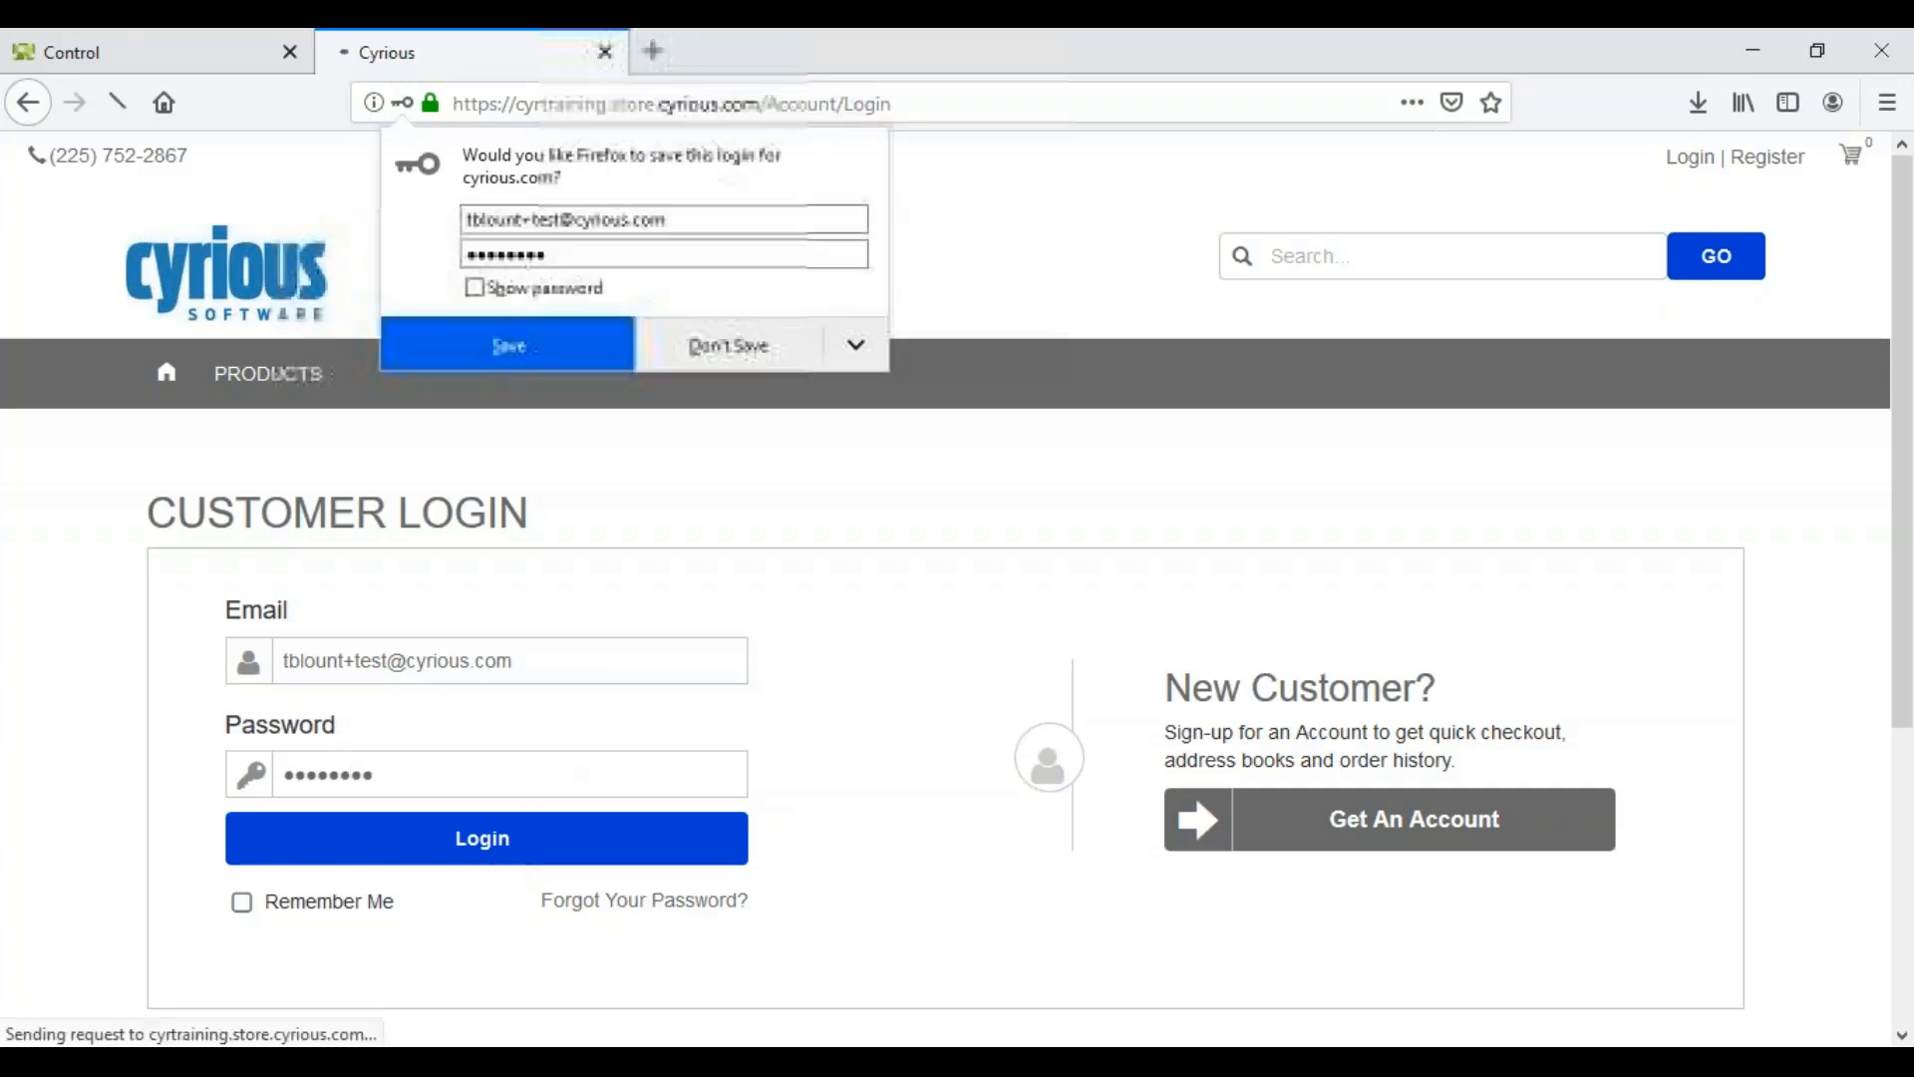
click(792, 356)
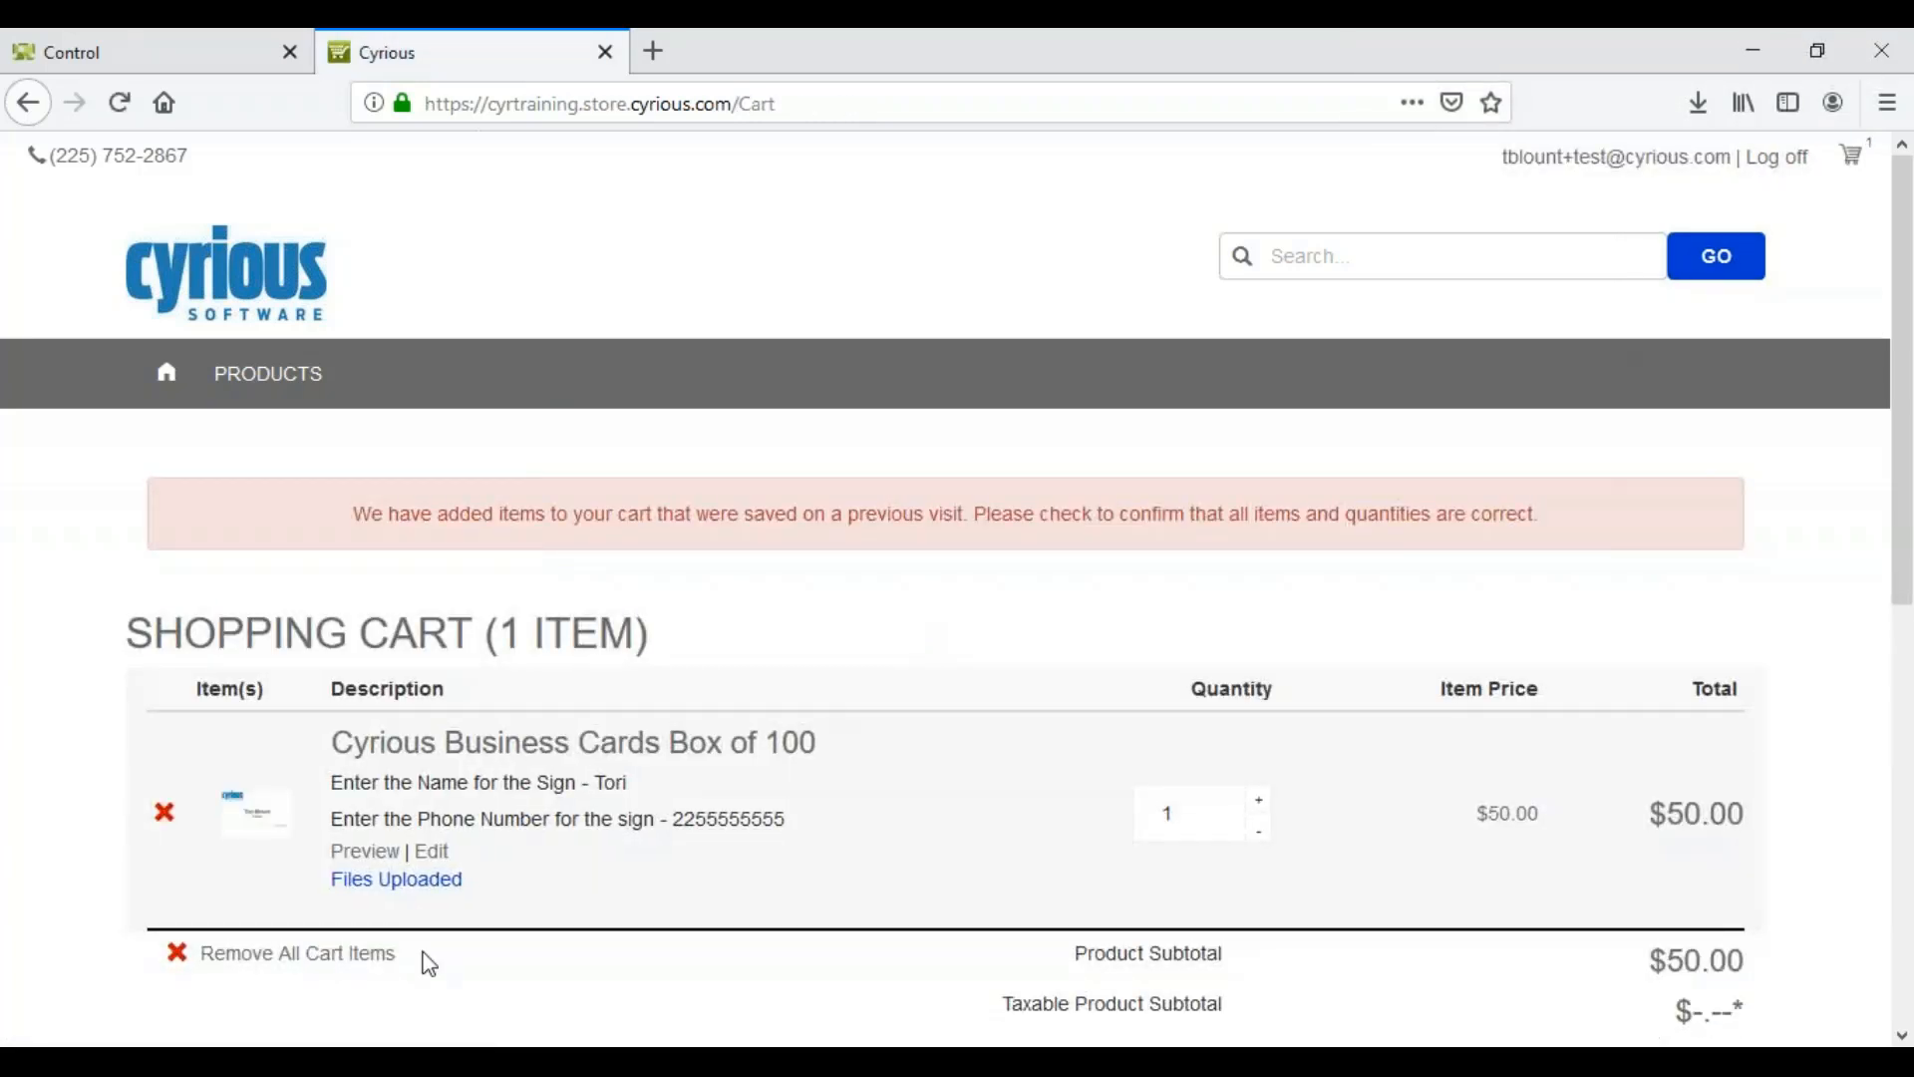
Step: Remove all cart items, view the account's Address Book, and log off
click(341, 965)
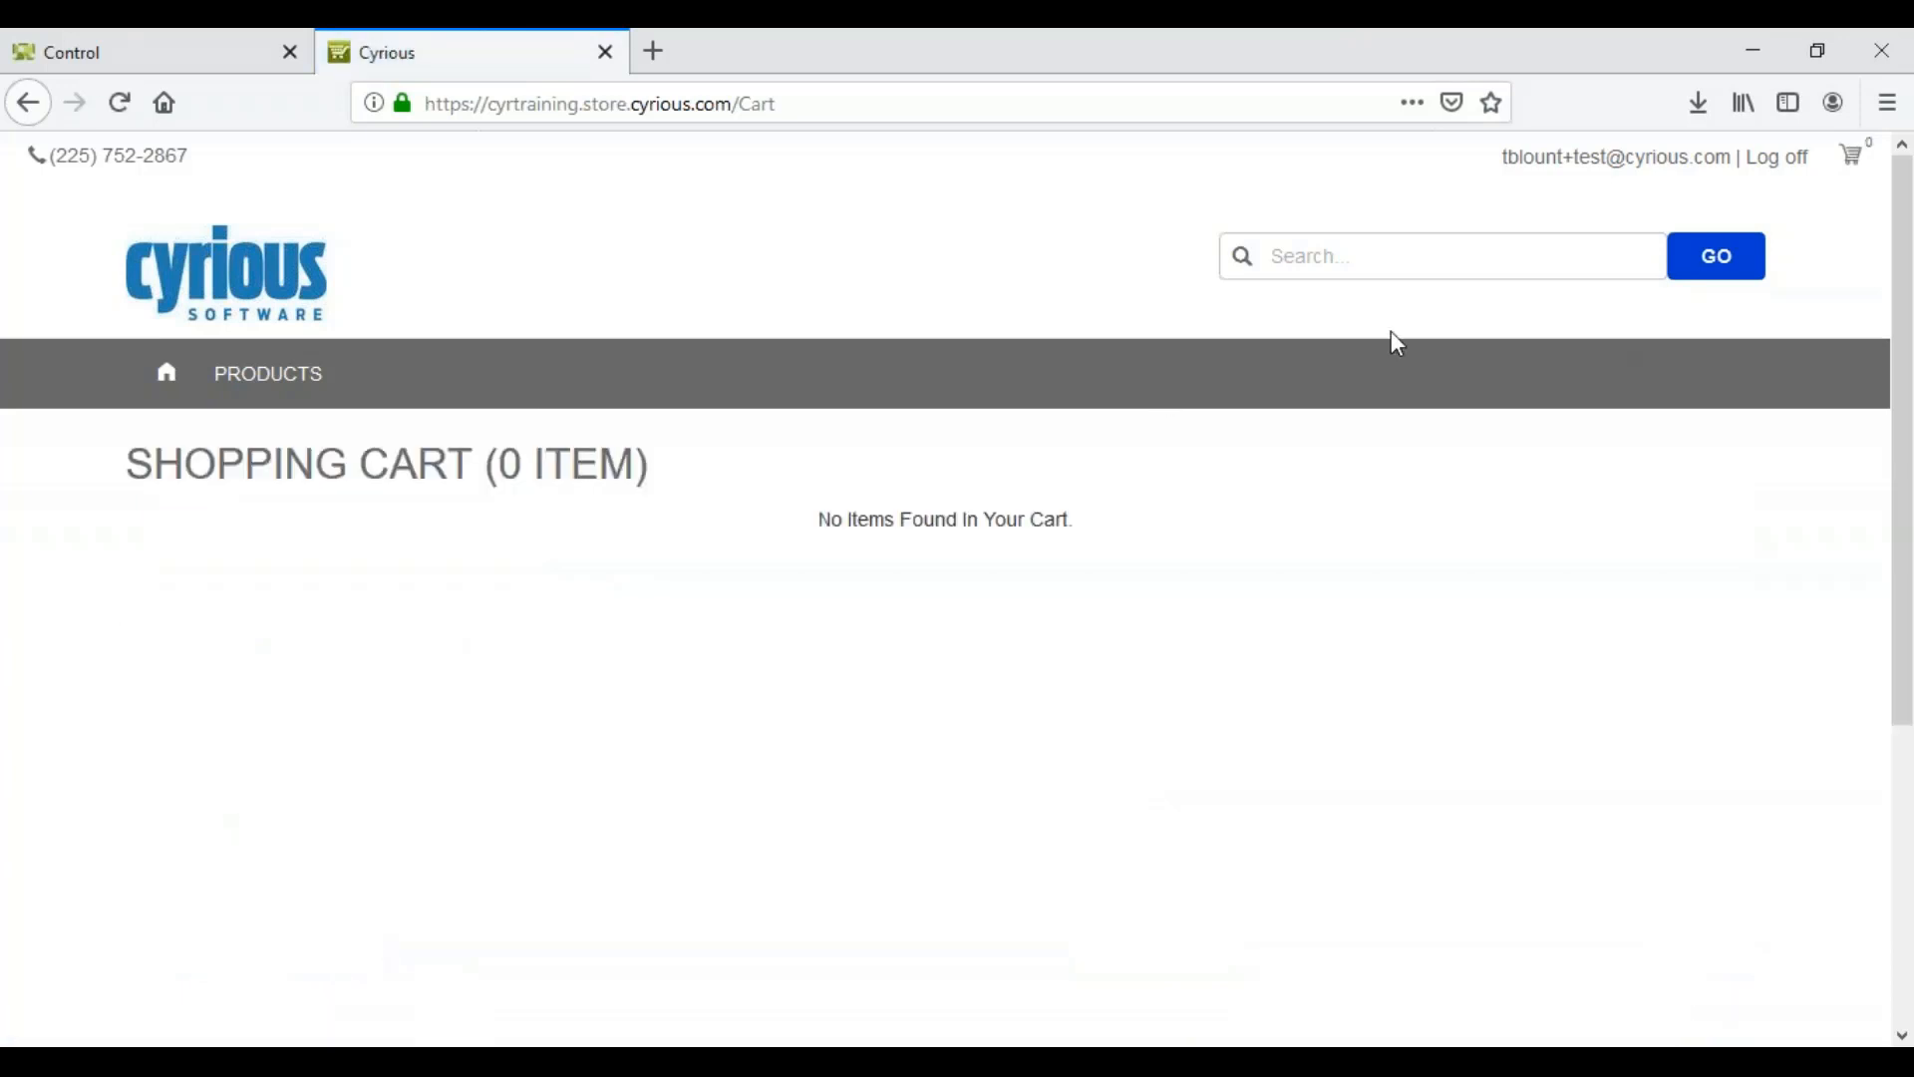
click(1657, 168)
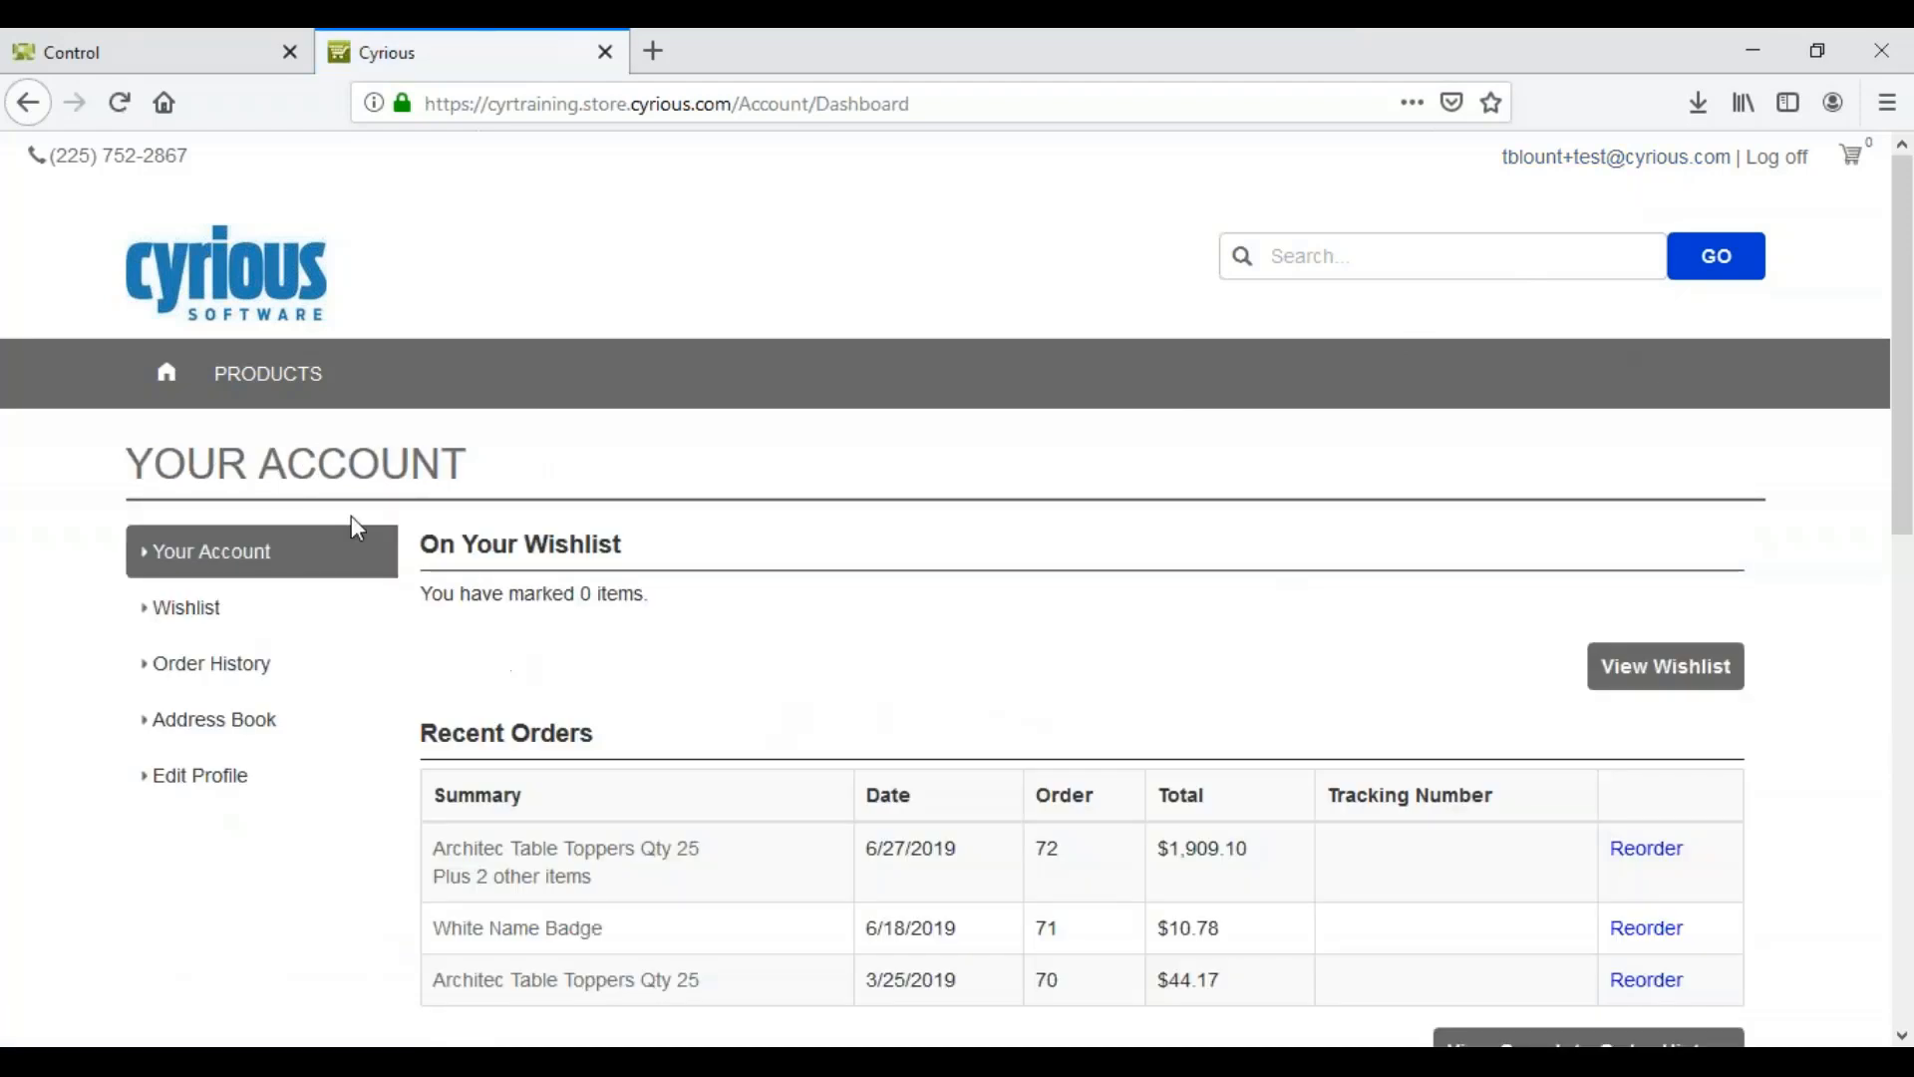
click(202, 733)
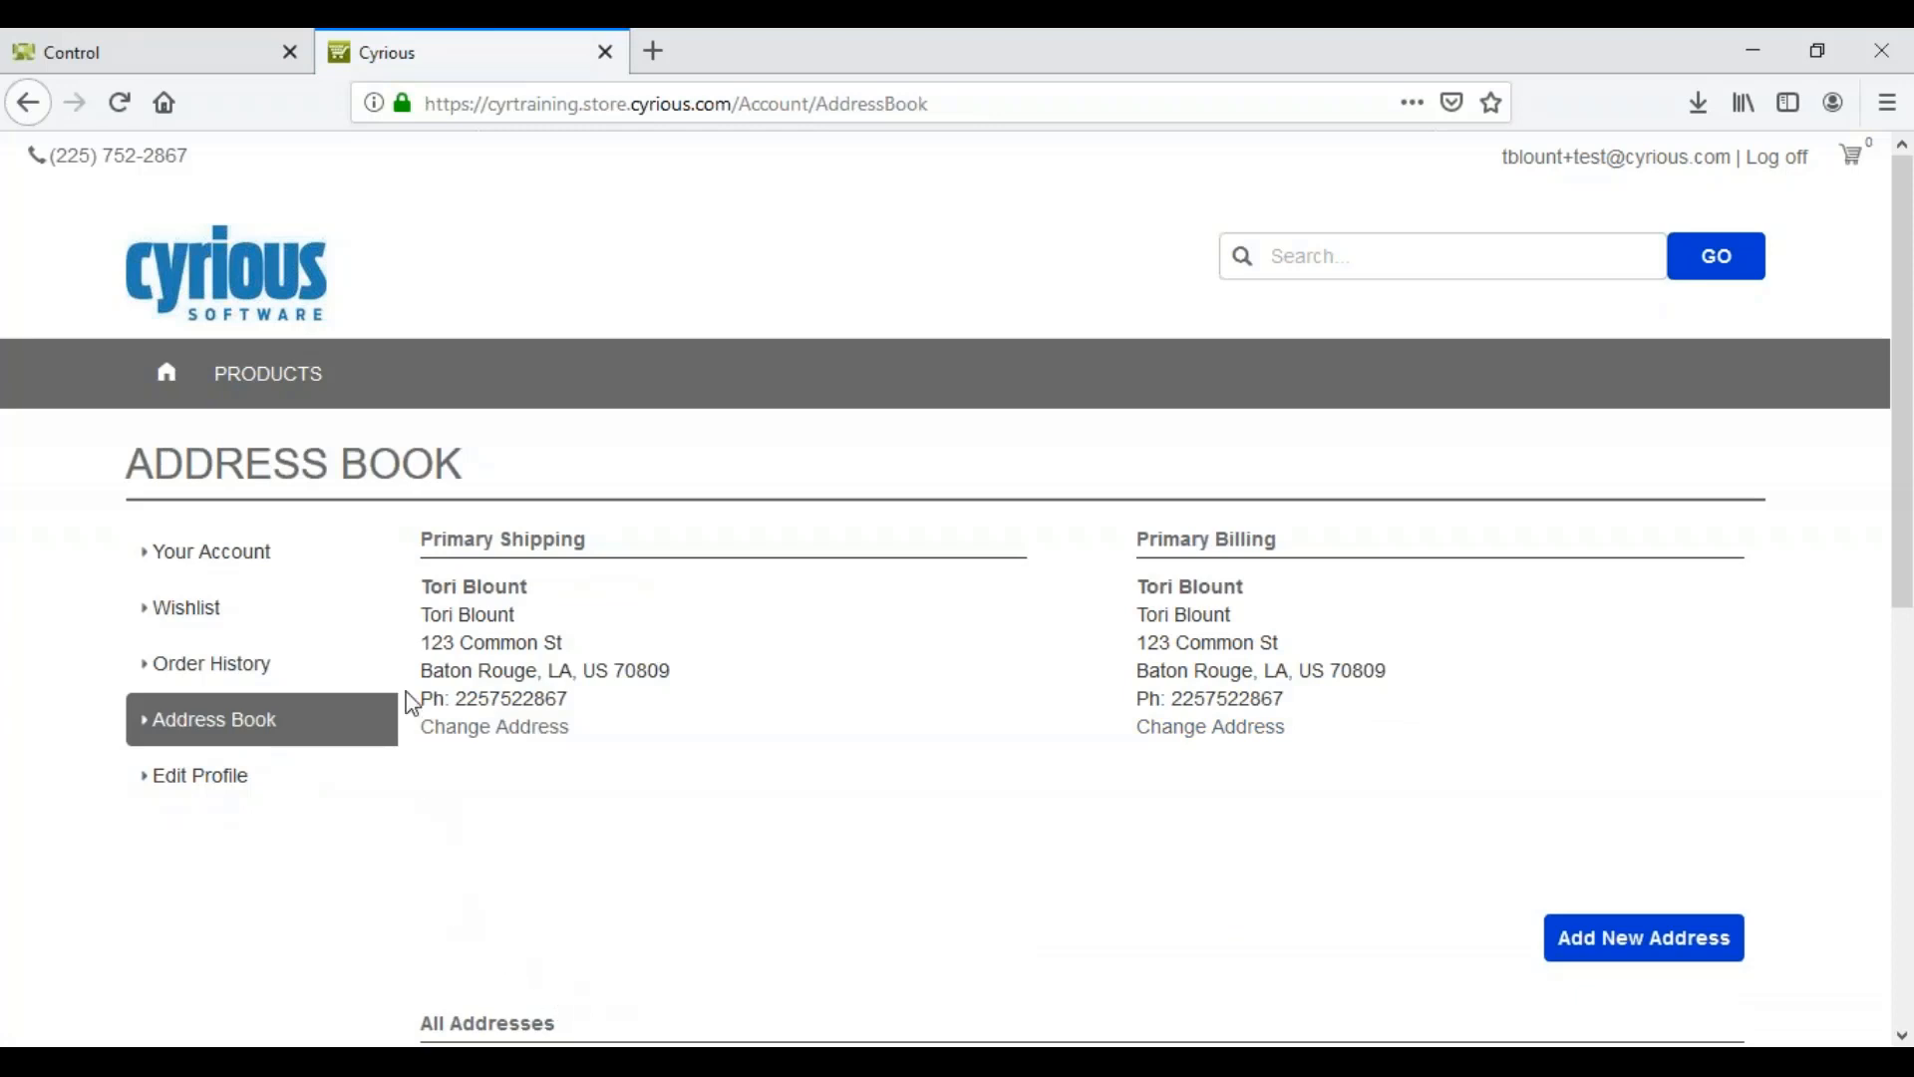
click(1791, 164)
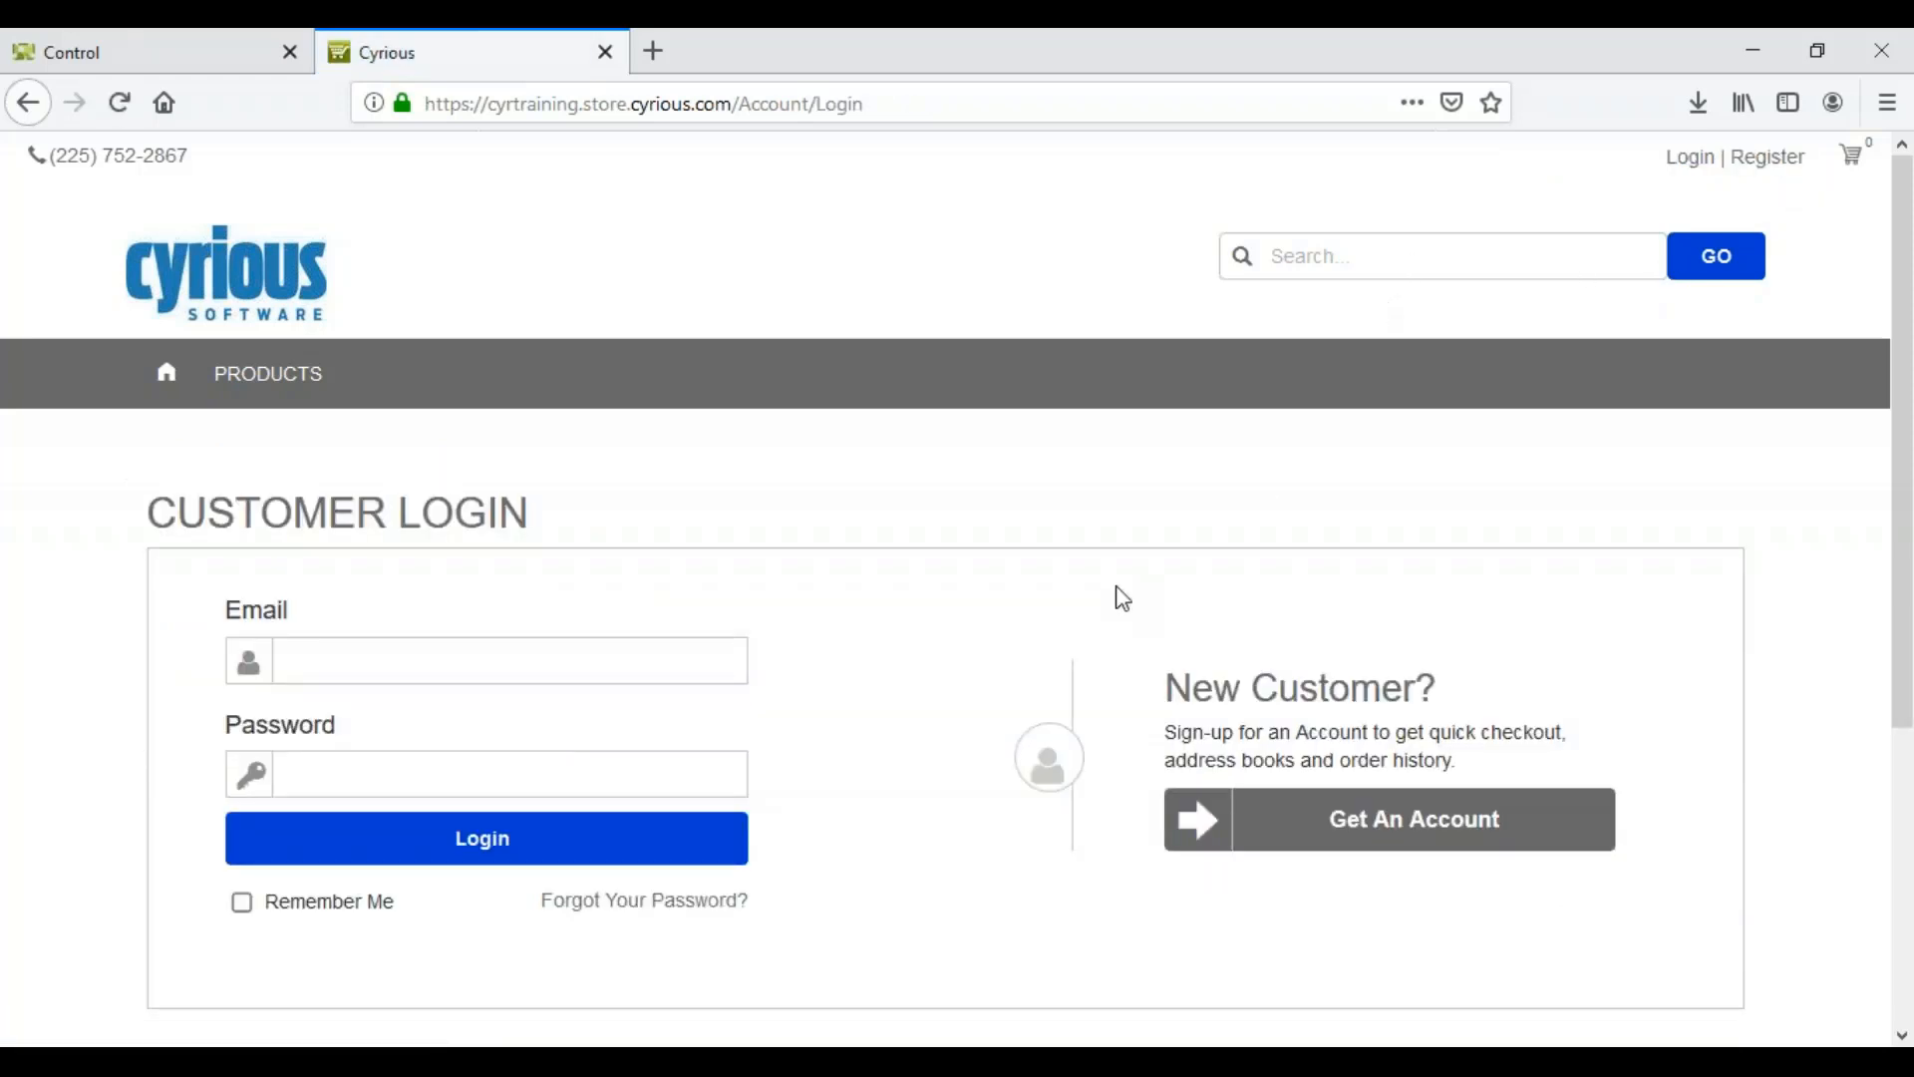
Step: Bring up Get An Account's signup form and click into its Email Address and Company Name fields
click(1357, 854)
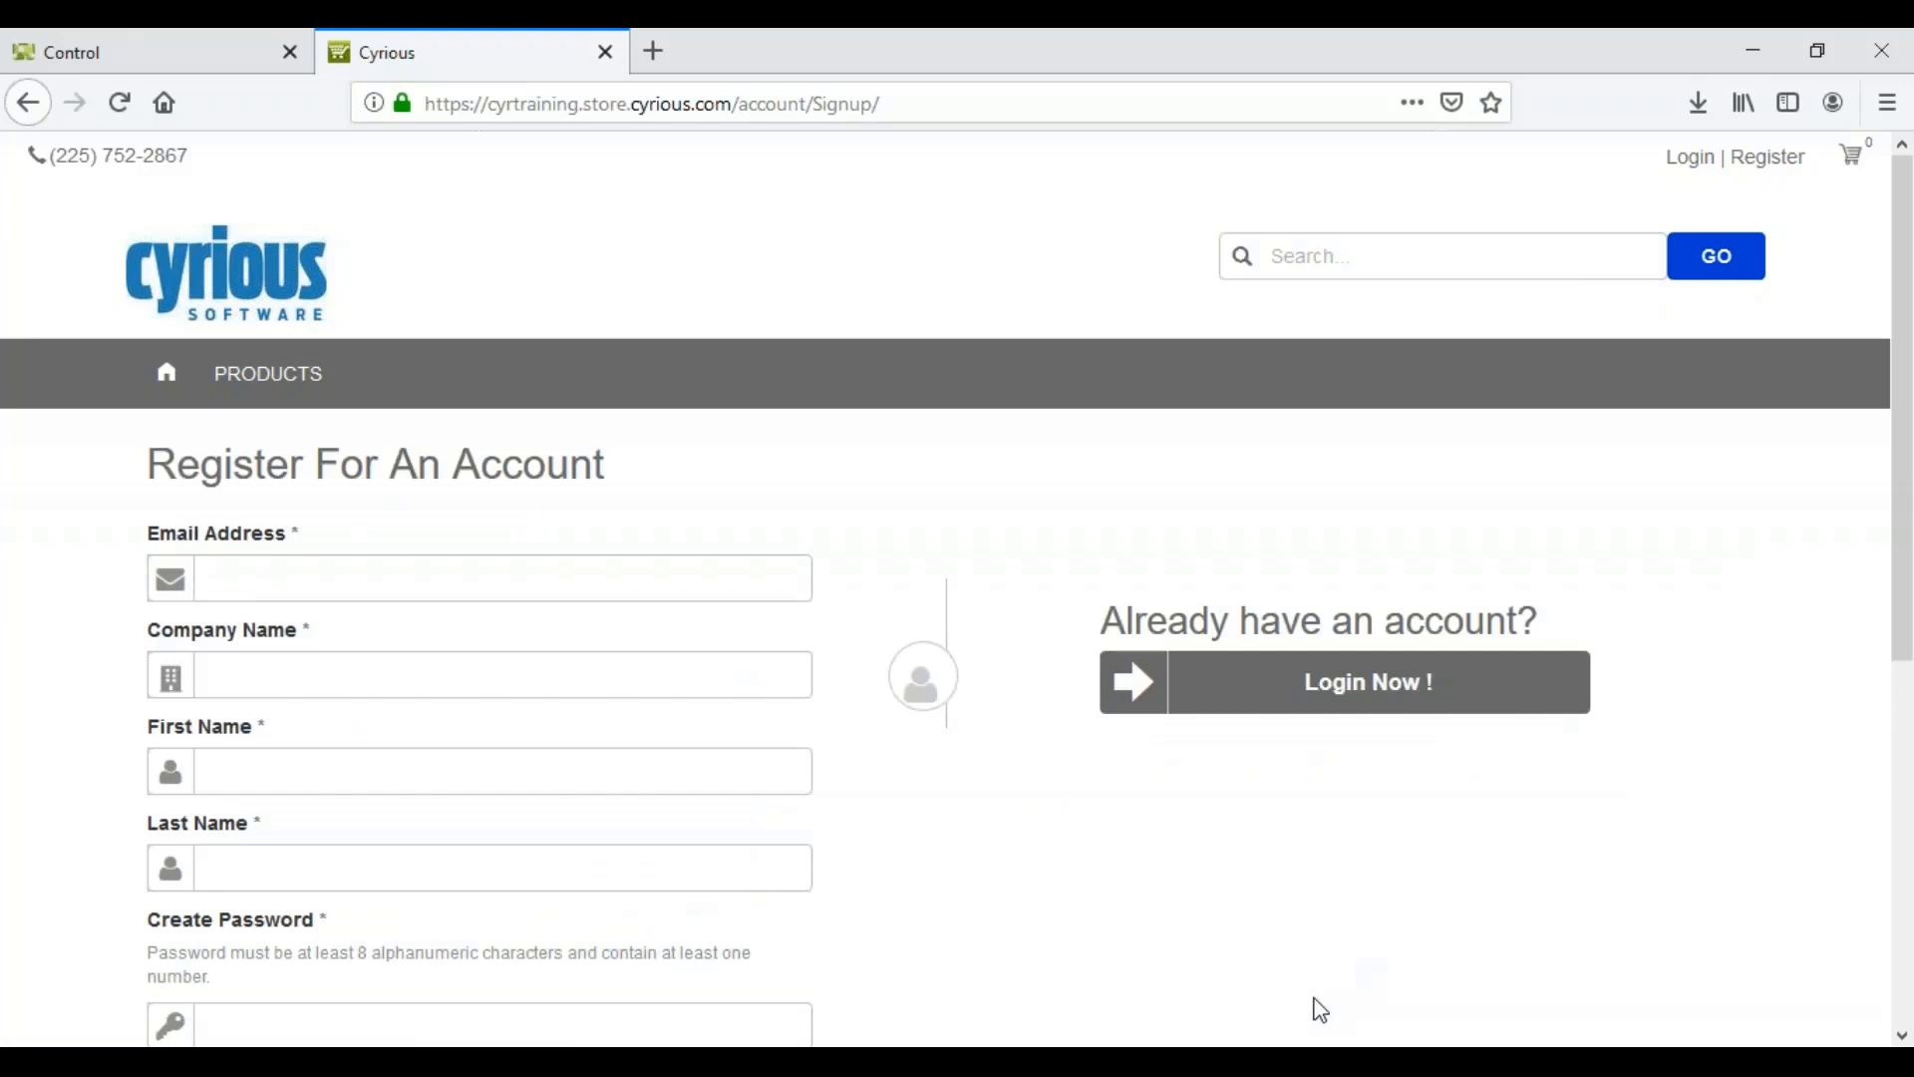
click(458, 578)
scroll(392, 913, down, 4)
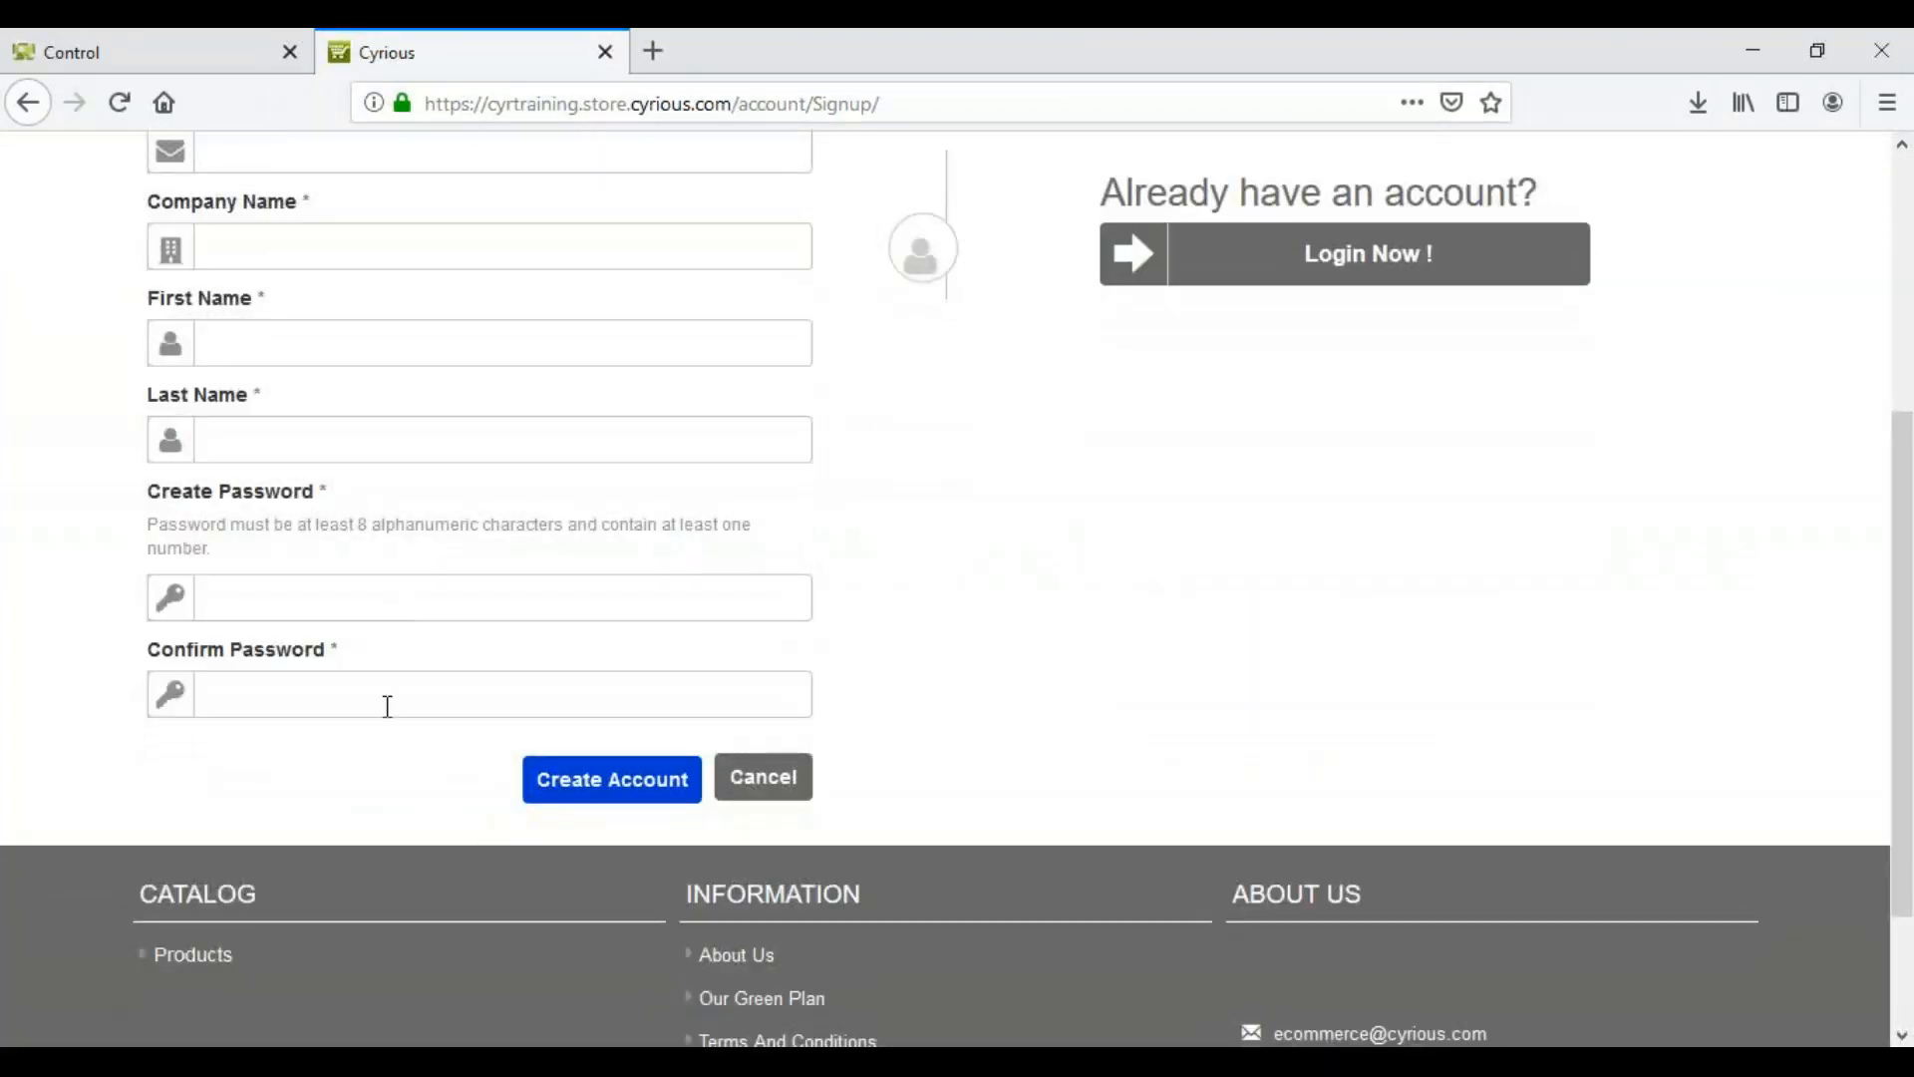
scroll(386, 708, up, 2)
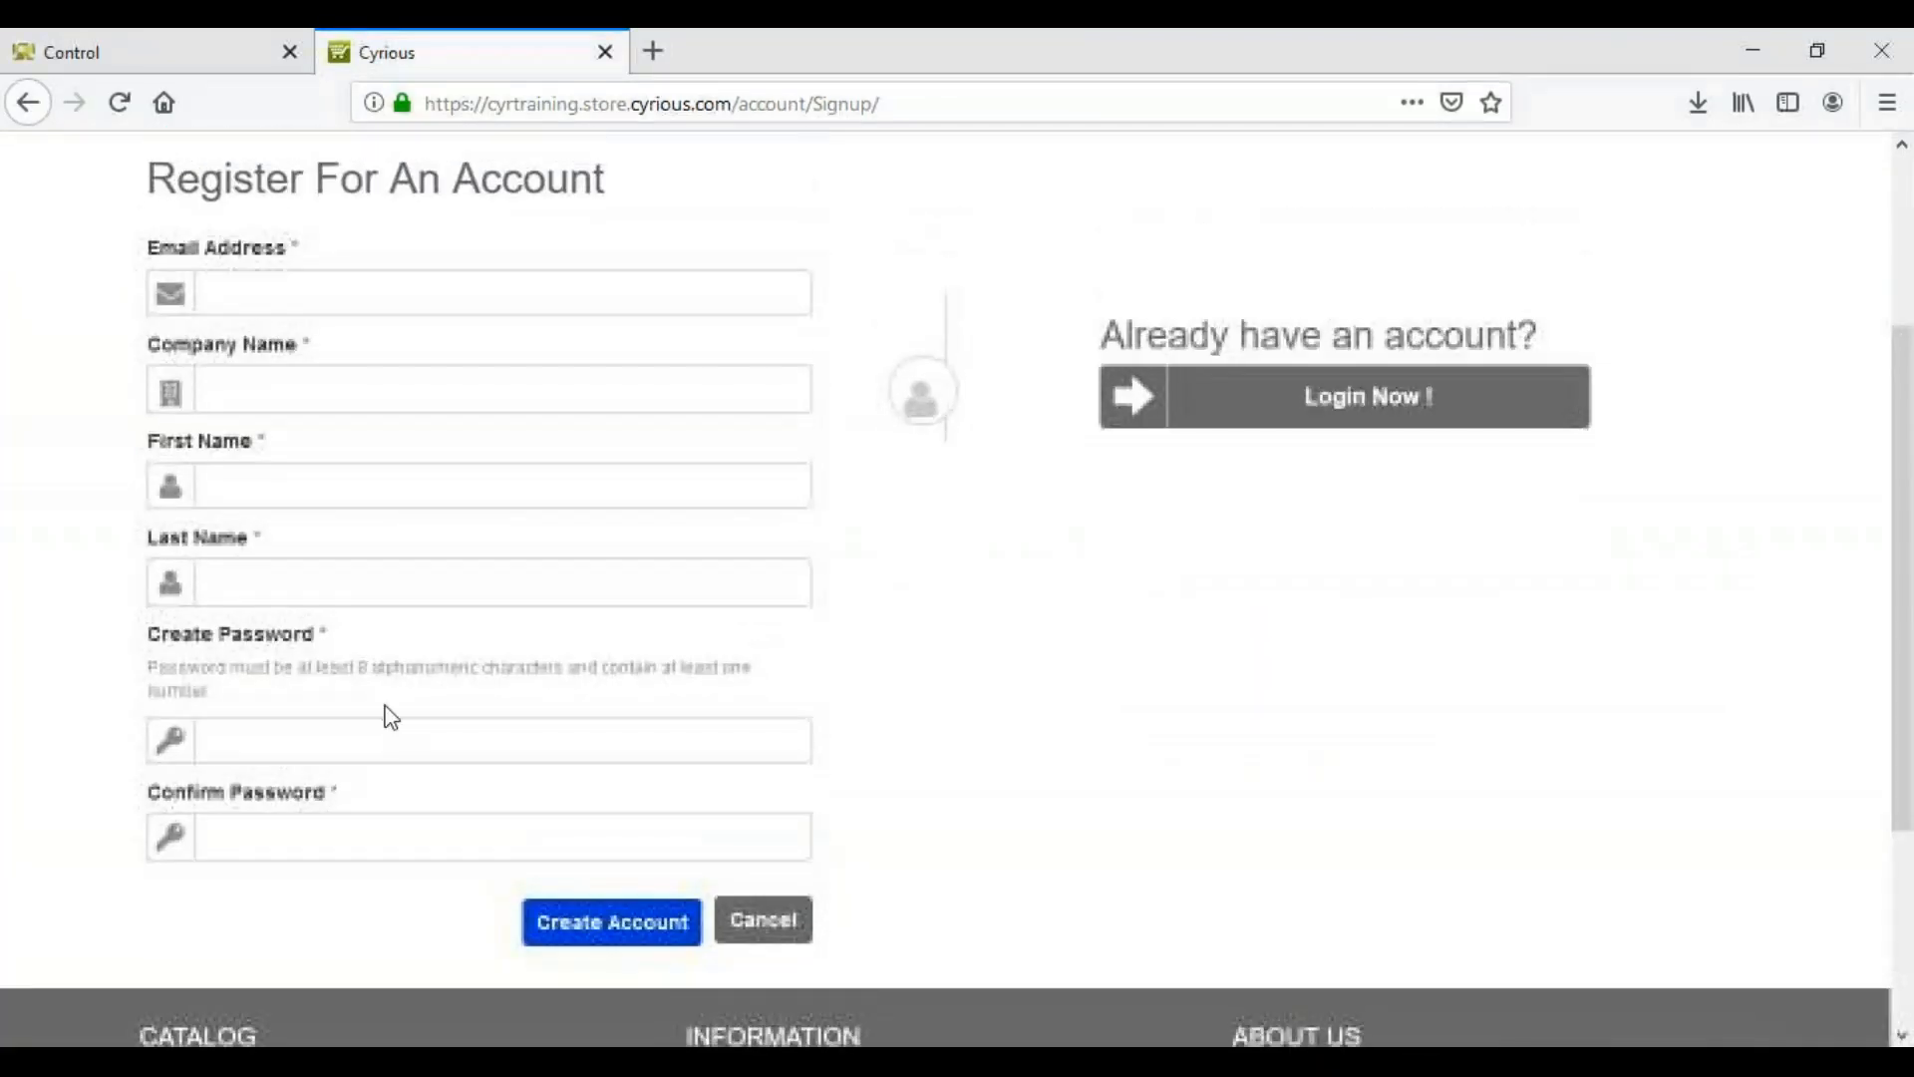
click(245, 294)
click(949, 283)
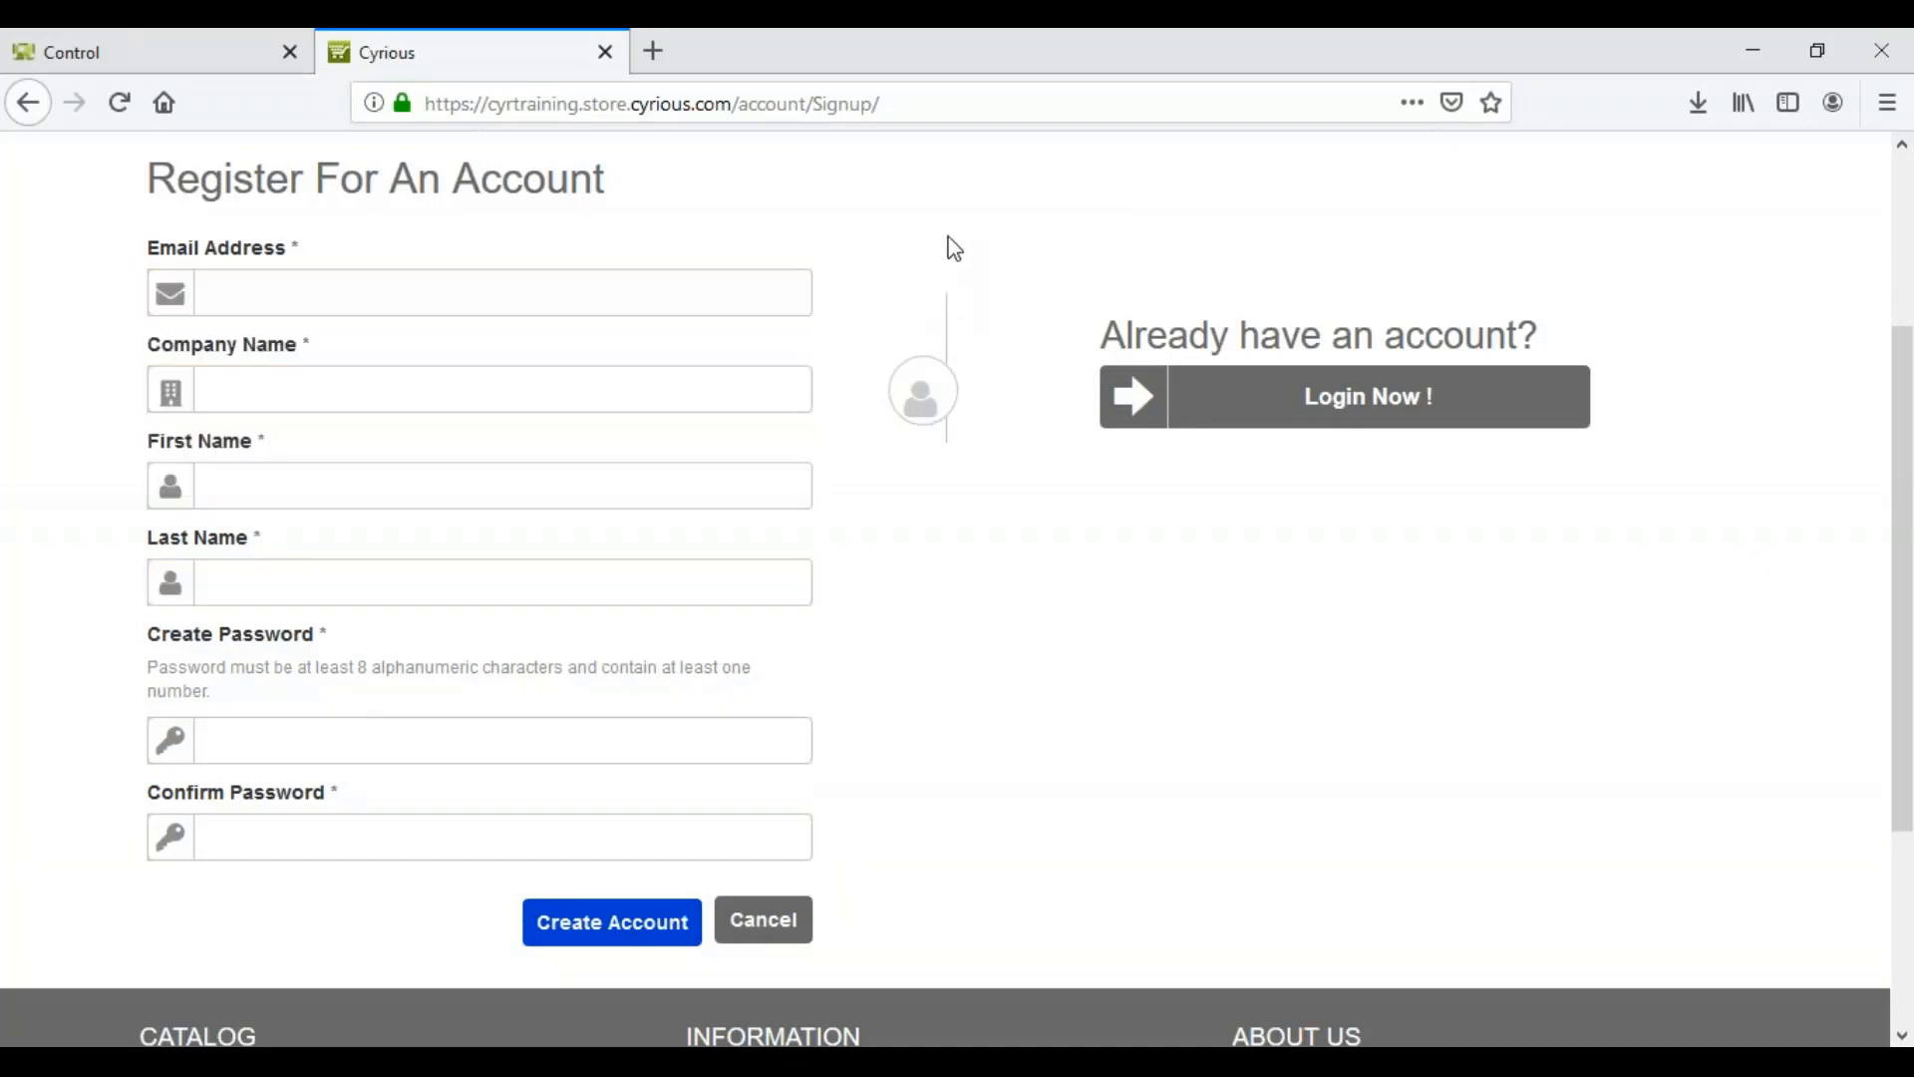
click(362, 390)
Step: Switch to the Control tab and open Customers > Contacts in the admin sidebar
click(155, 68)
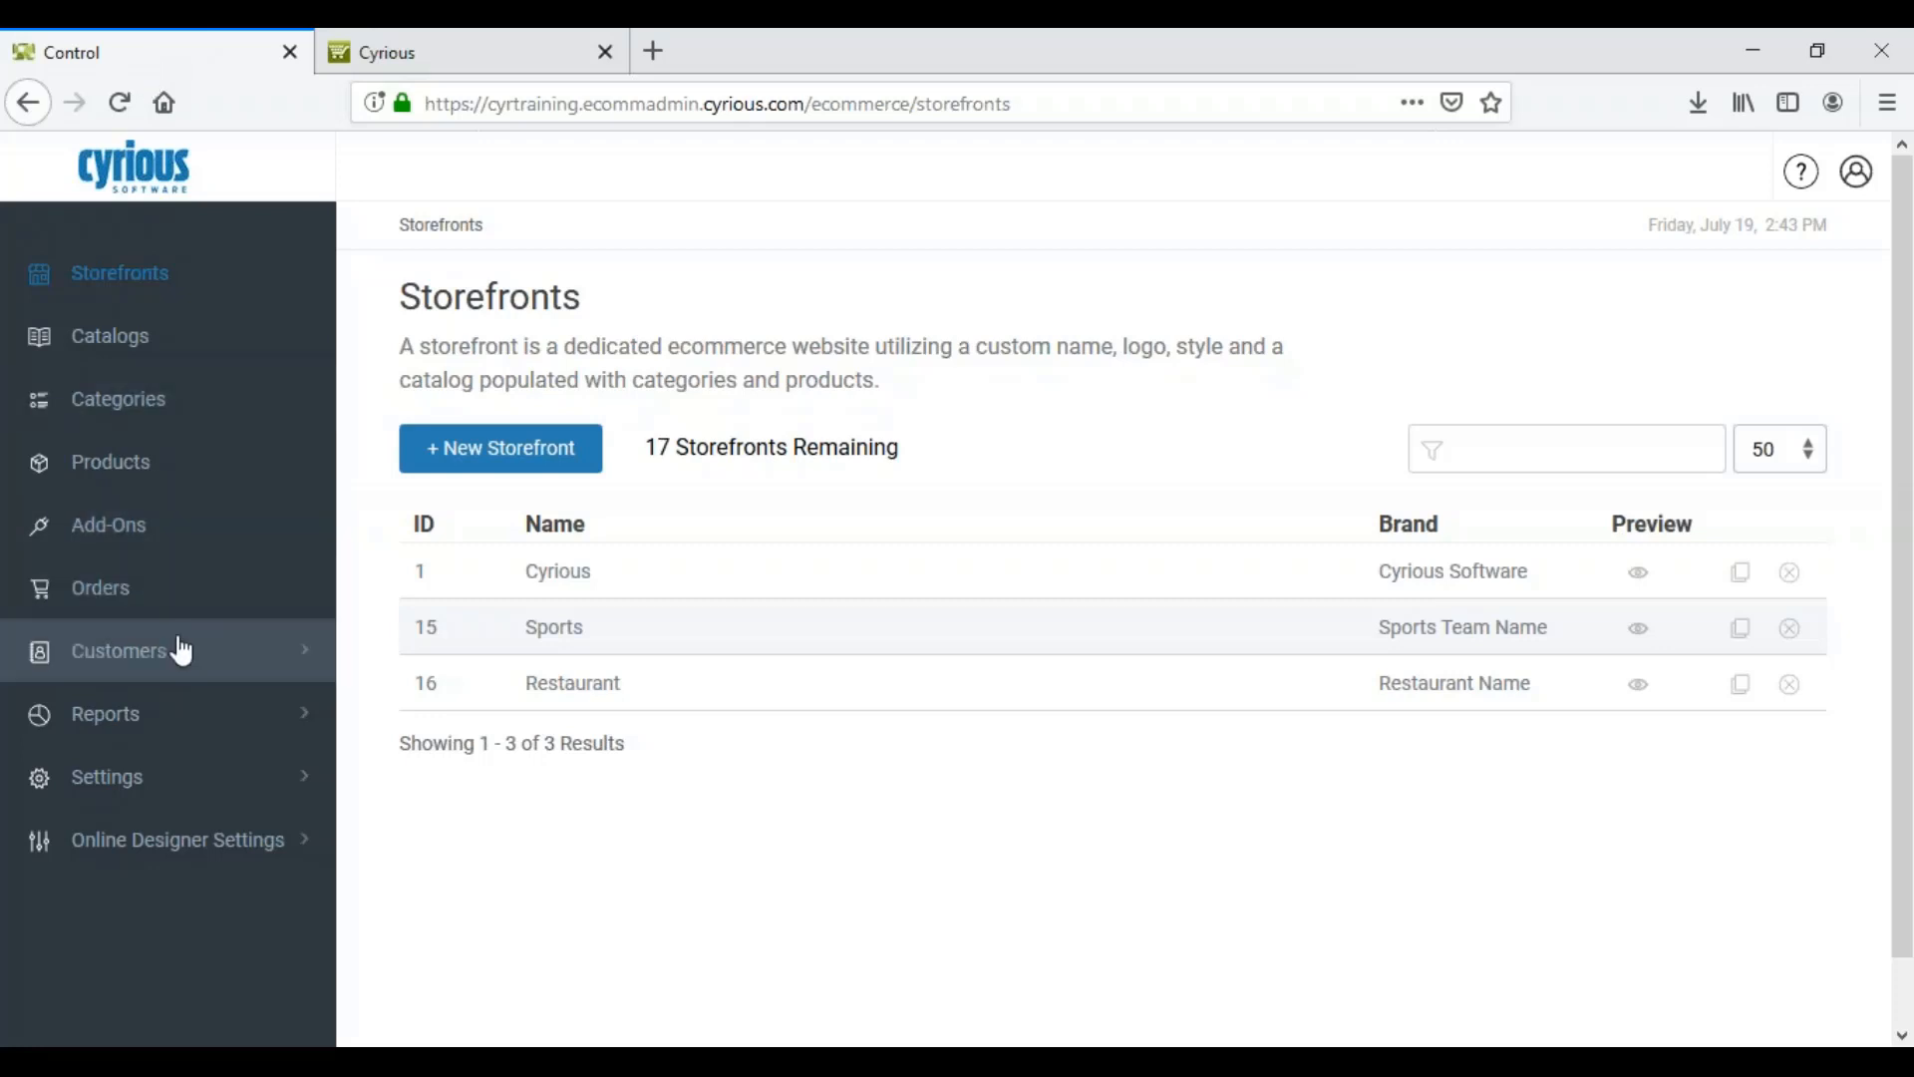
click(175, 654)
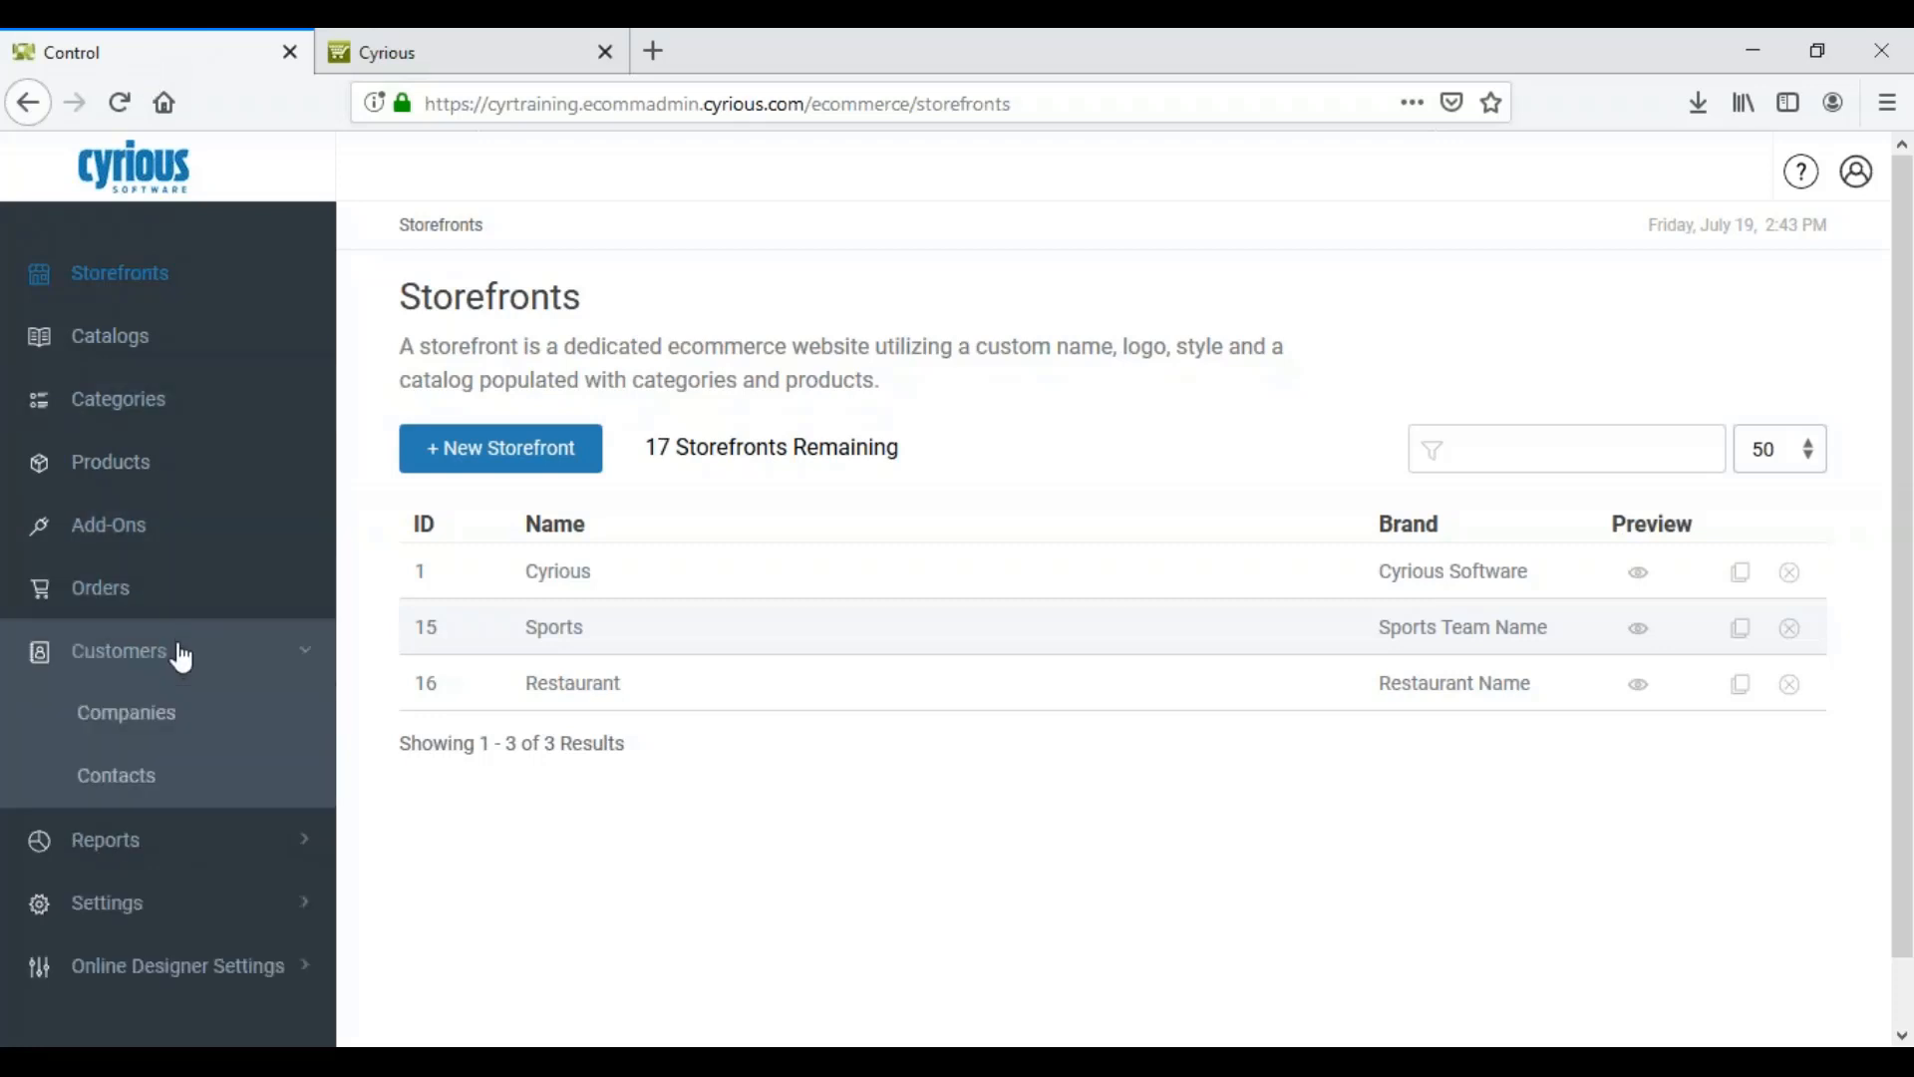
click(148, 790)
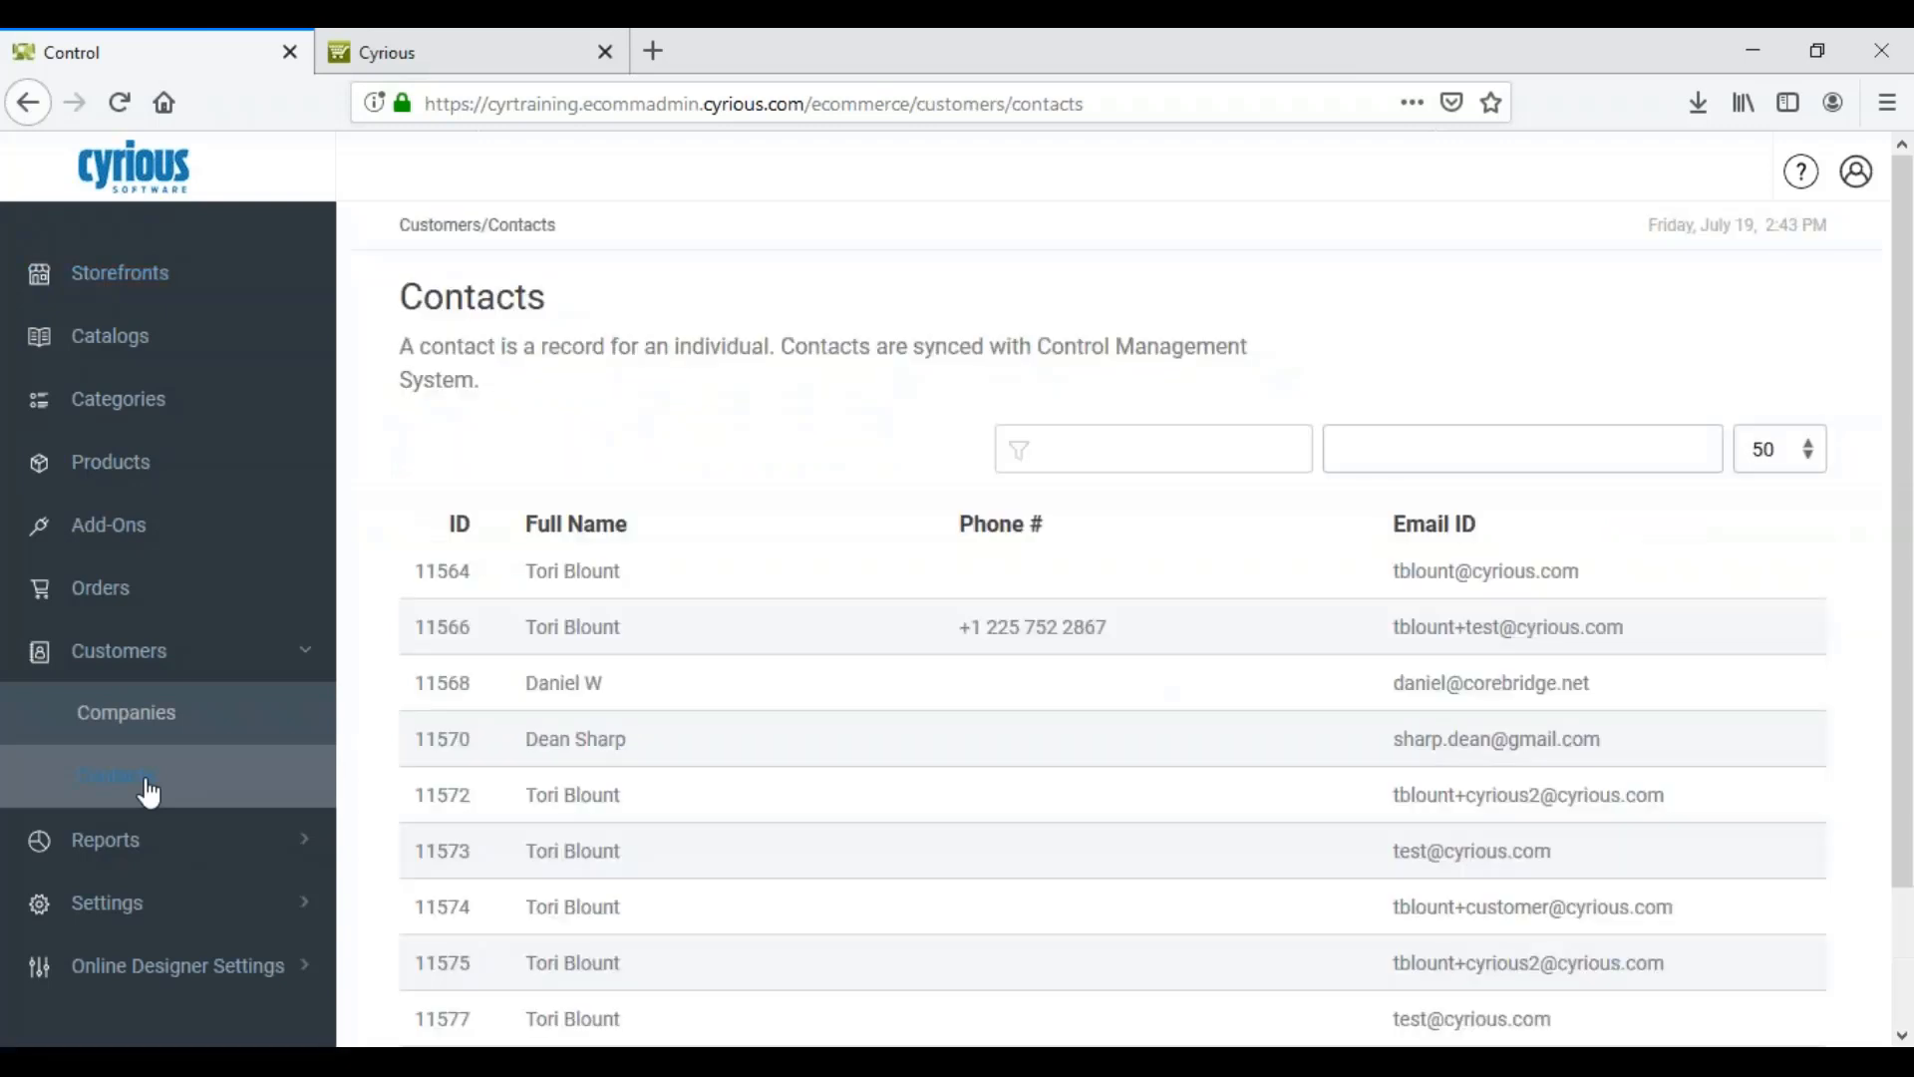
Step: Open the test contact's record and switch off its Sports storefront access under Storefront Access
click(804, 630)
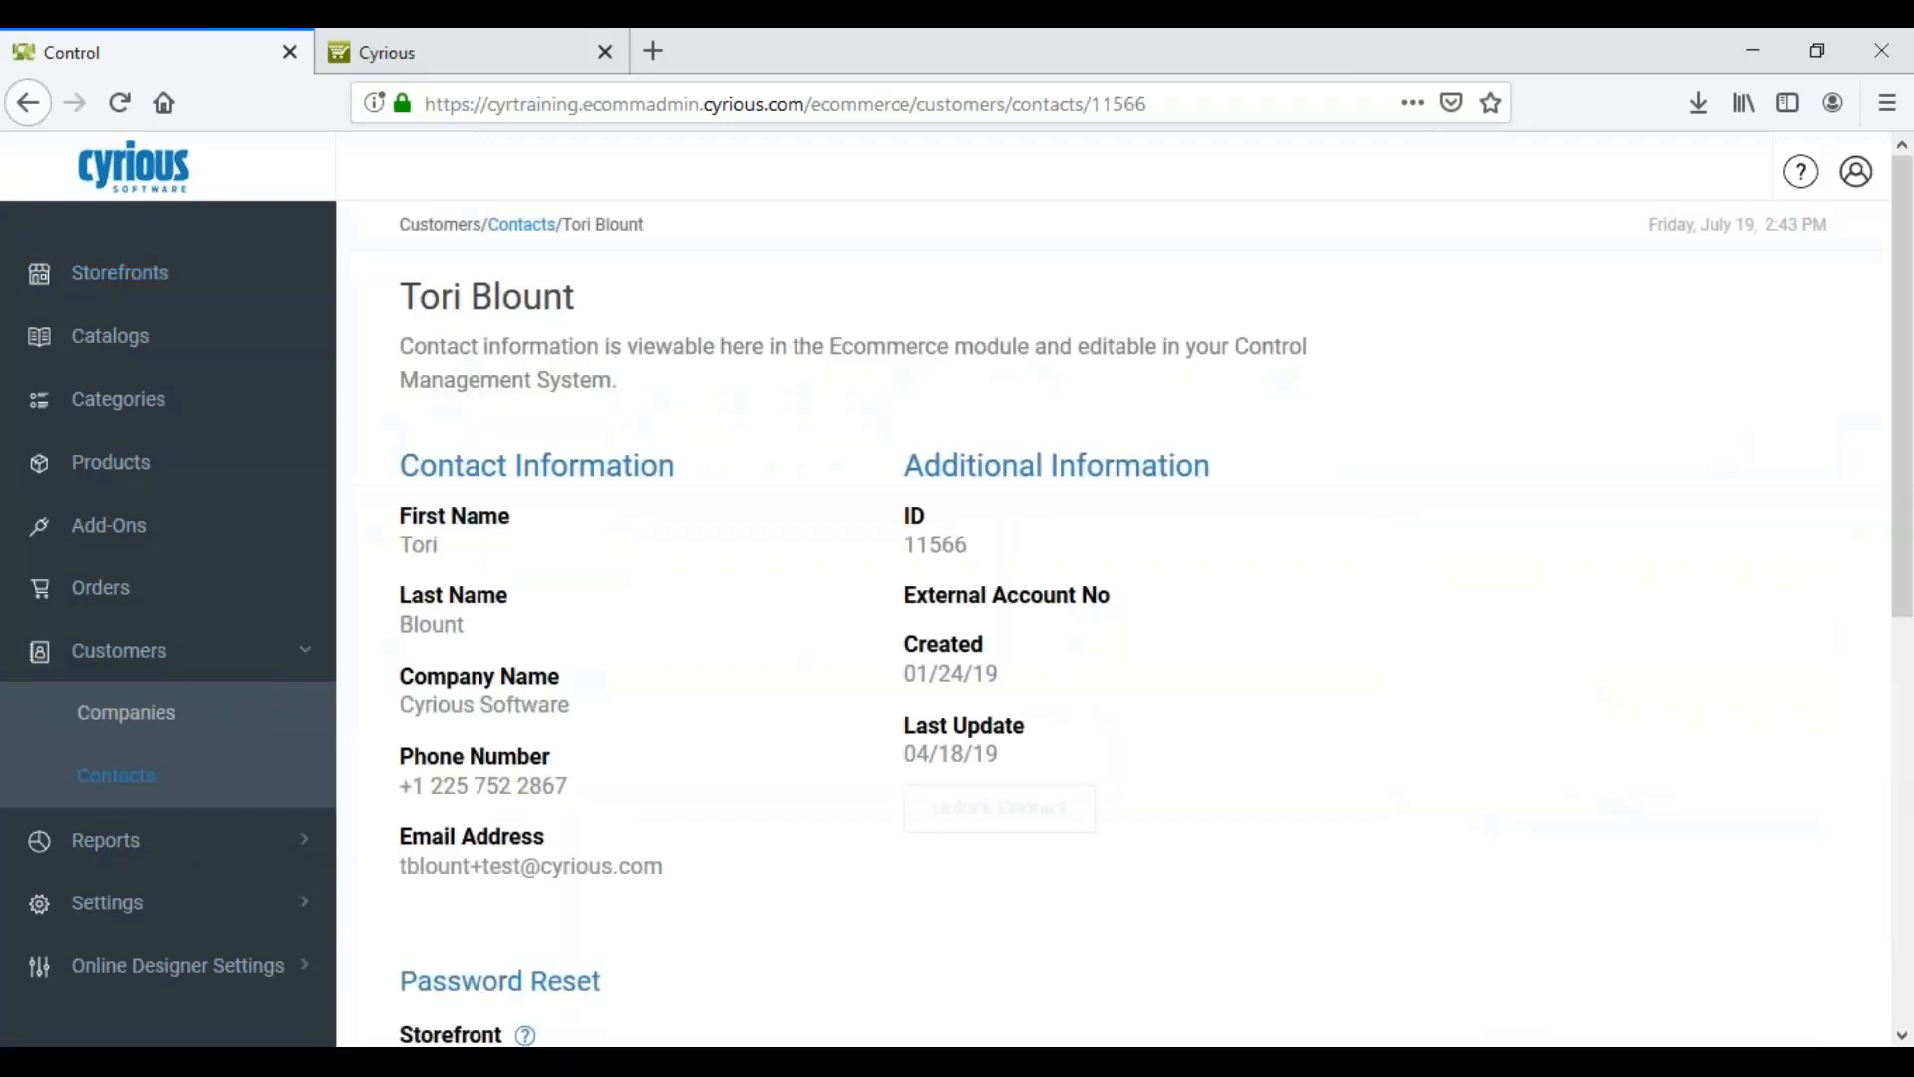
scroll(1125, 601, down, 1)
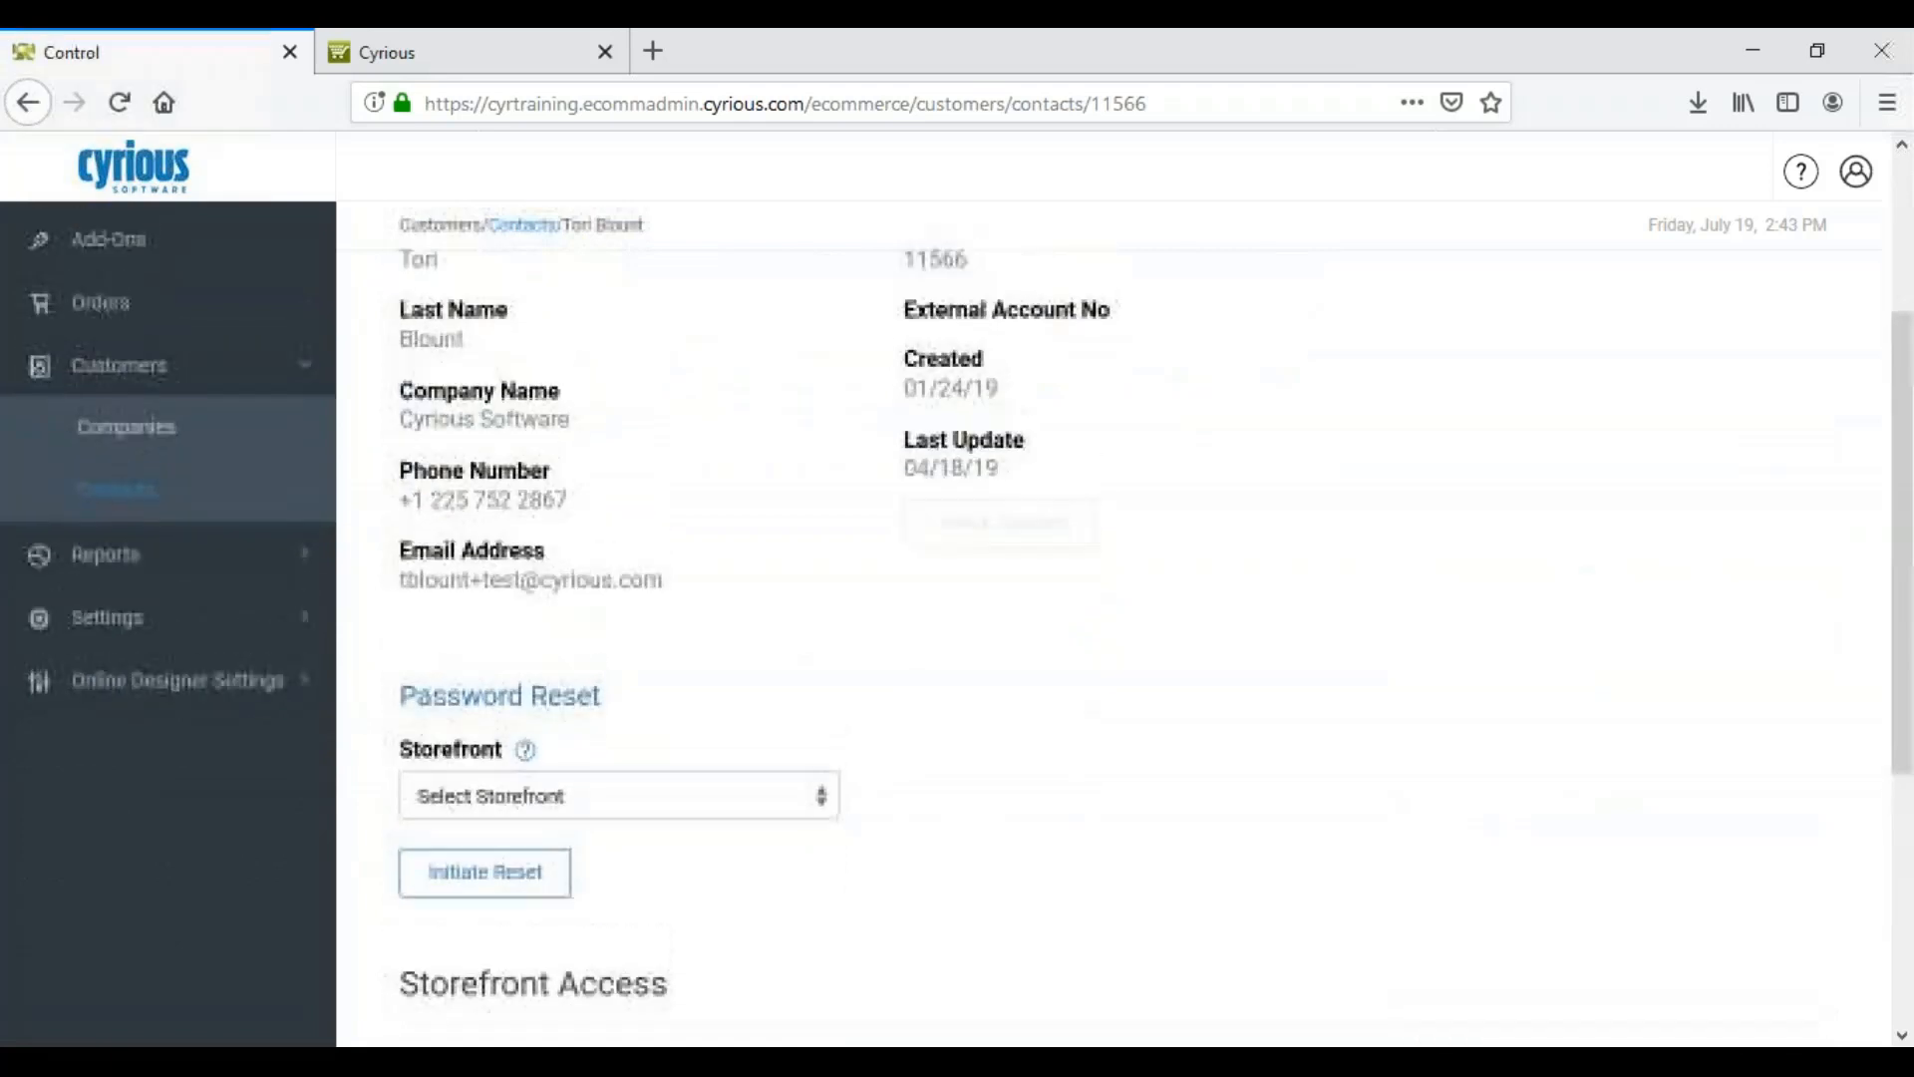
scroll(957, 626, down, 3)
scroll(957, 626, down, 1)
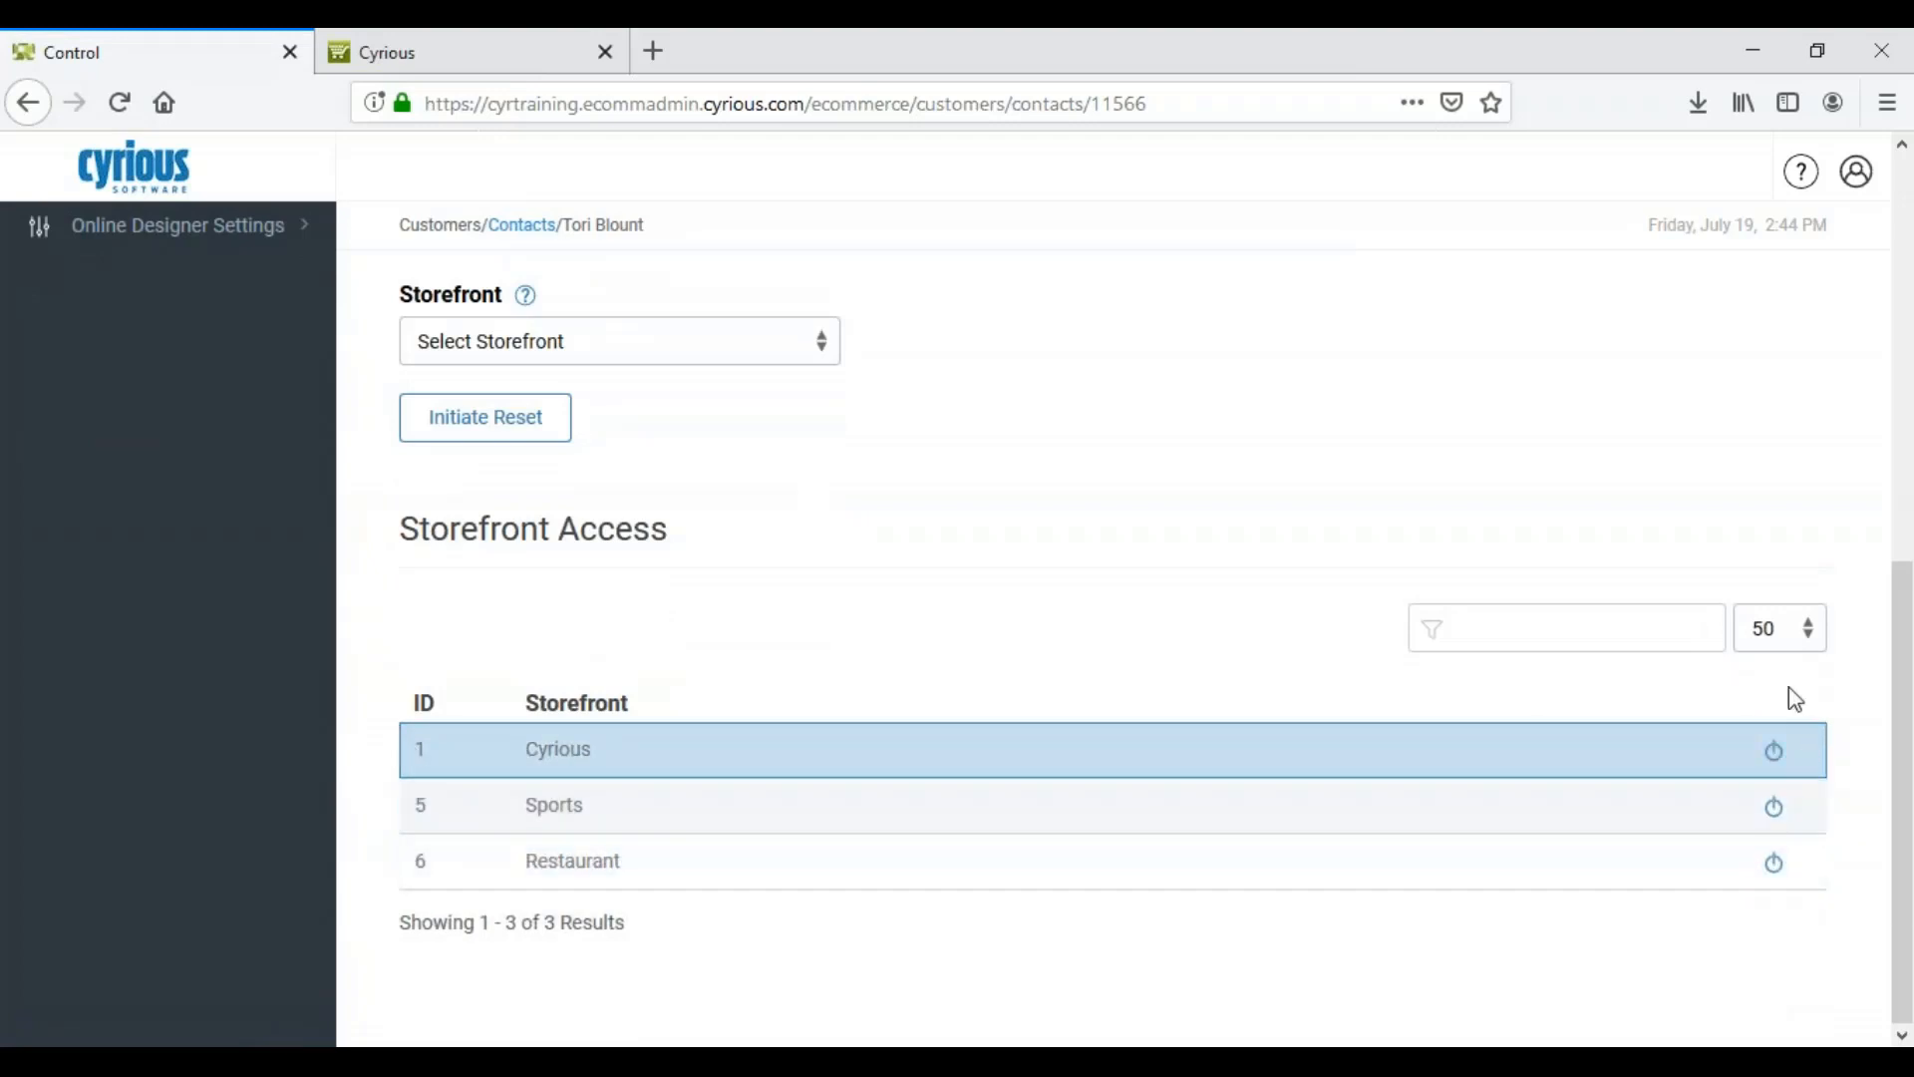
click(1775, 808)
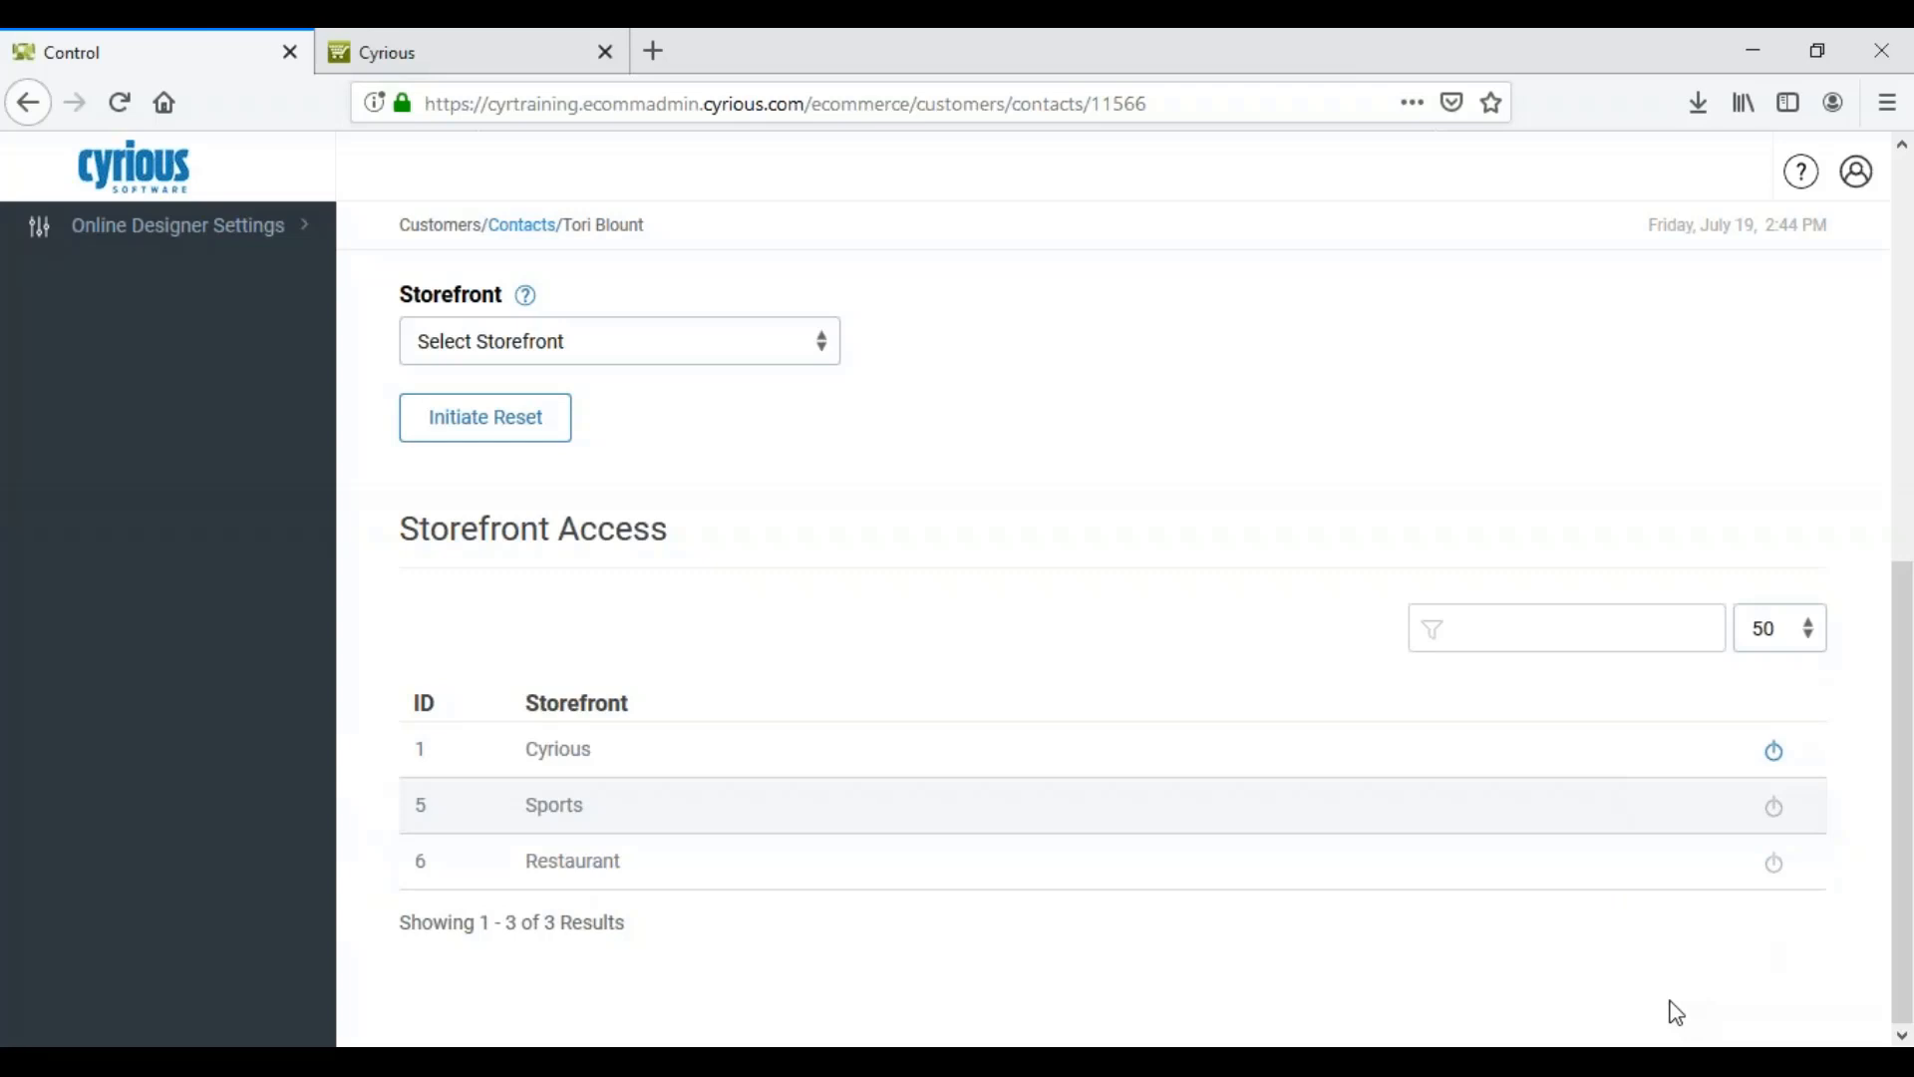
click(1801, 196)
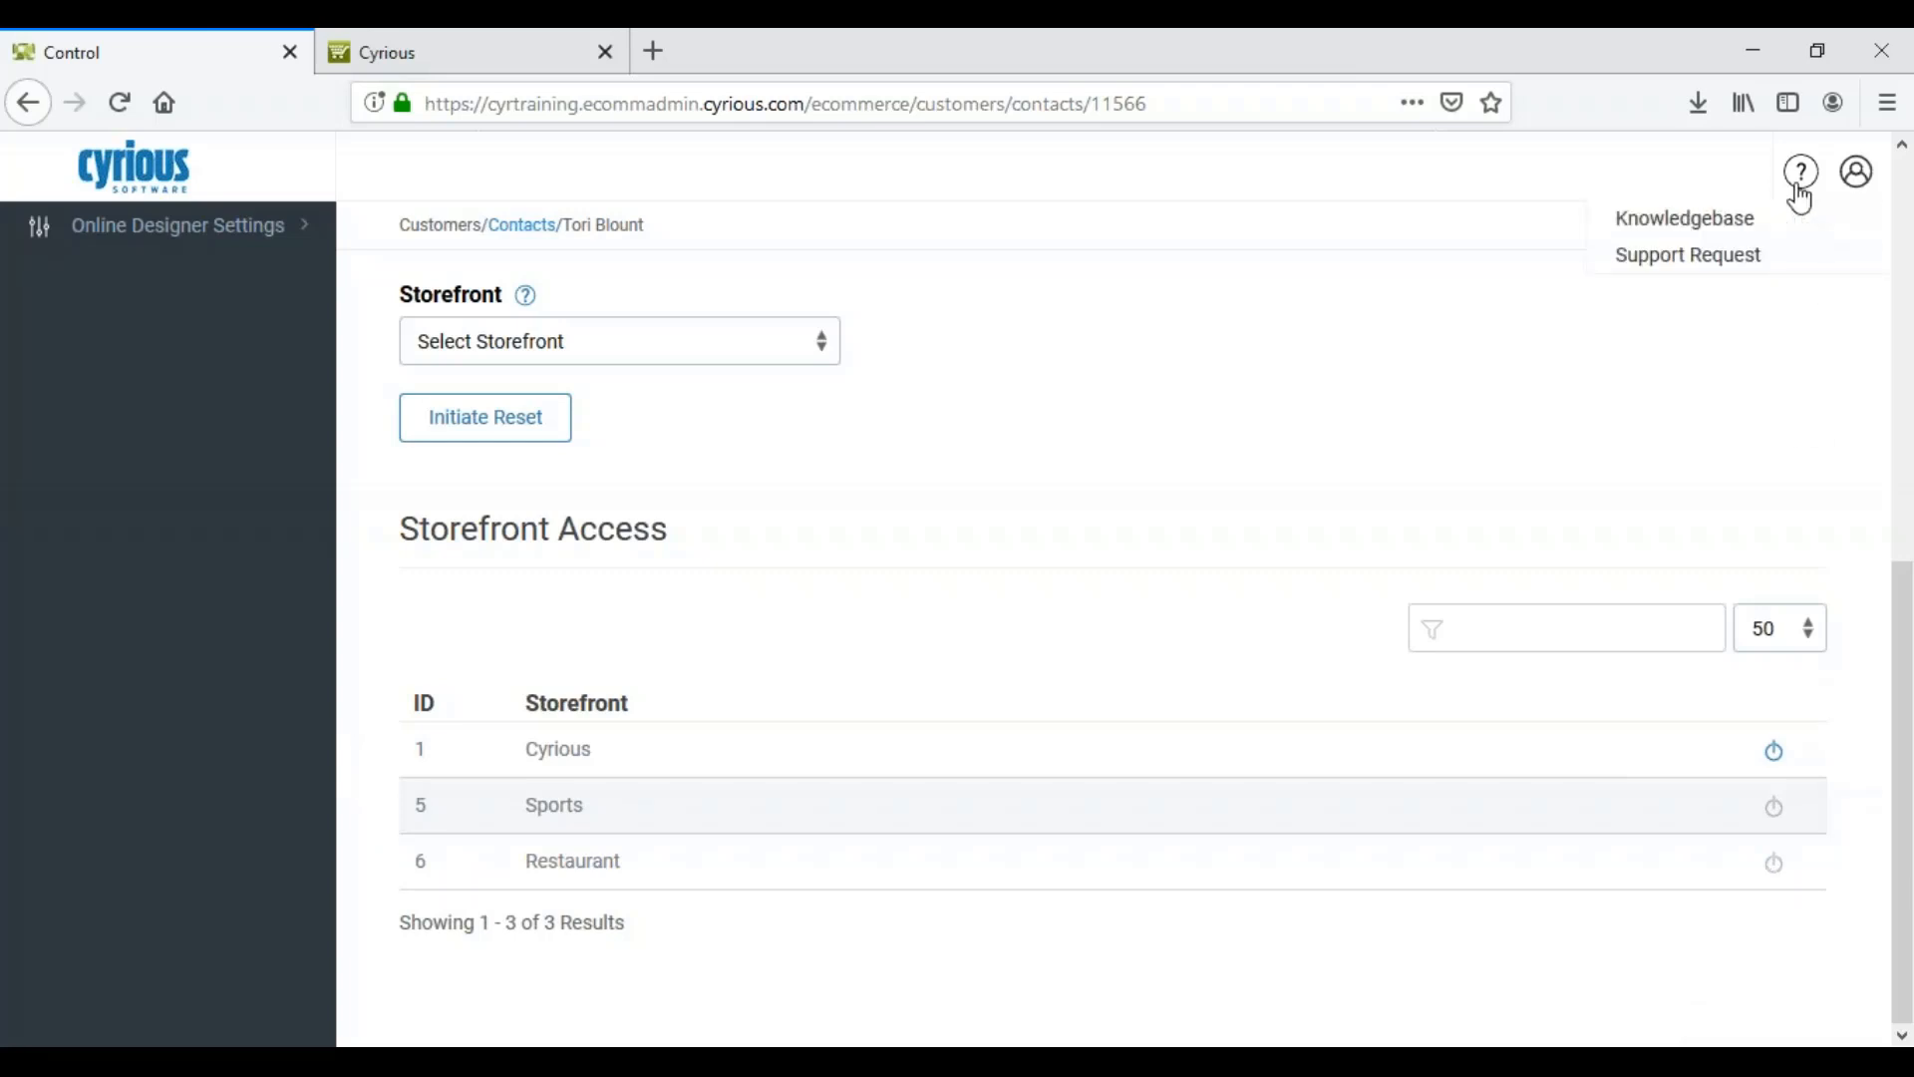